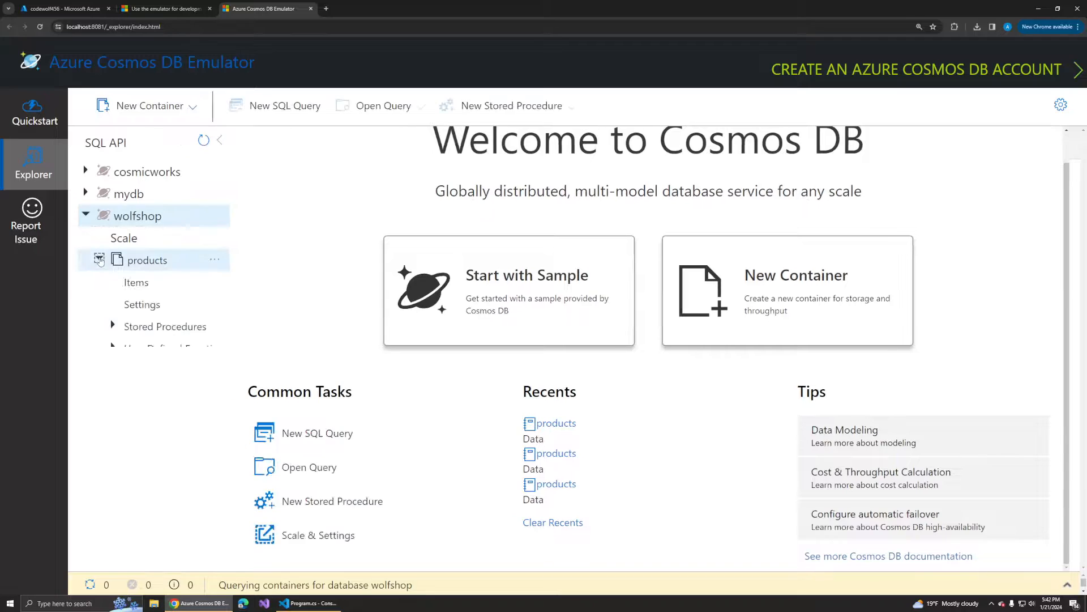
- Open the items of the wolfshop products container in the emulator and inspect documents 5865, 728 and 6730
{"action": "left_click", "coordinate": [157, 290]}
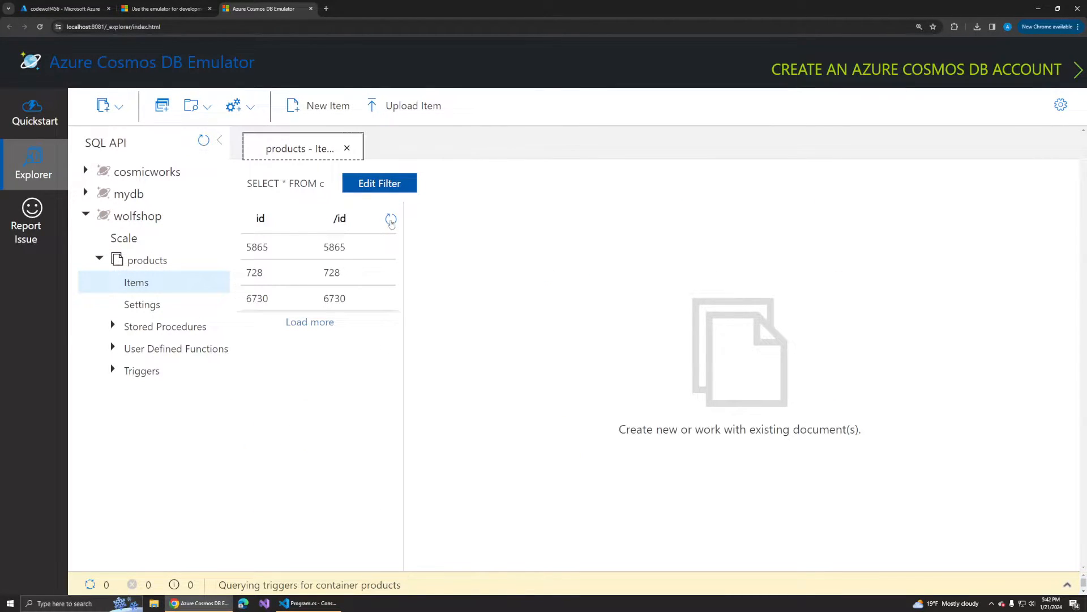
{"action": "left_click", "coordinate": [328, 272]}
{"action": "left_click", "coordinate": [334, 253]}
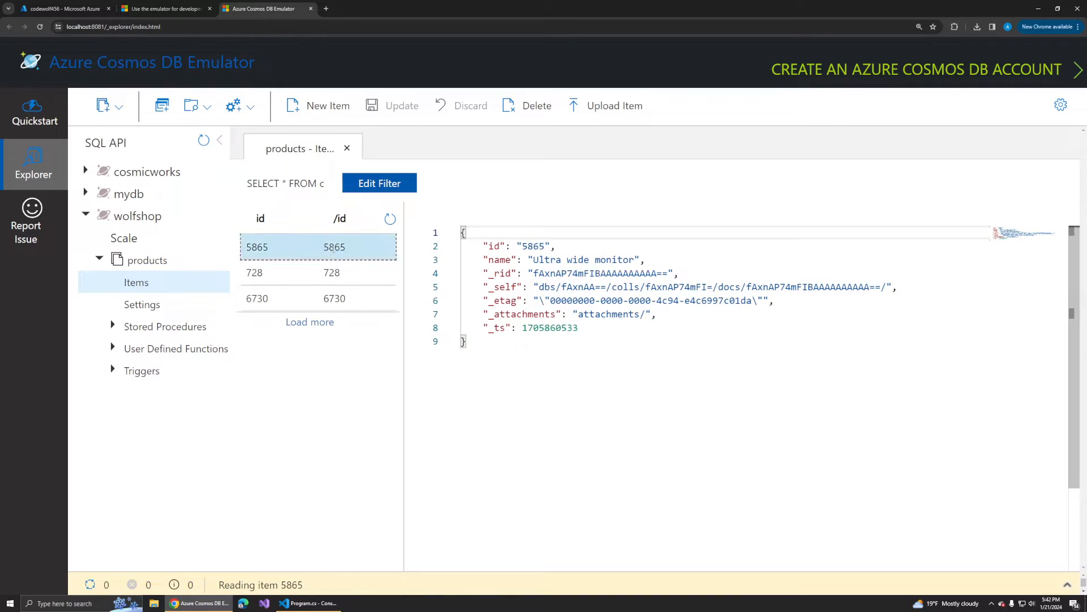
{"action": "left_click", "coordinate": [340, 295]}
{"action": "left_click", "coordinate": [333, 273]}
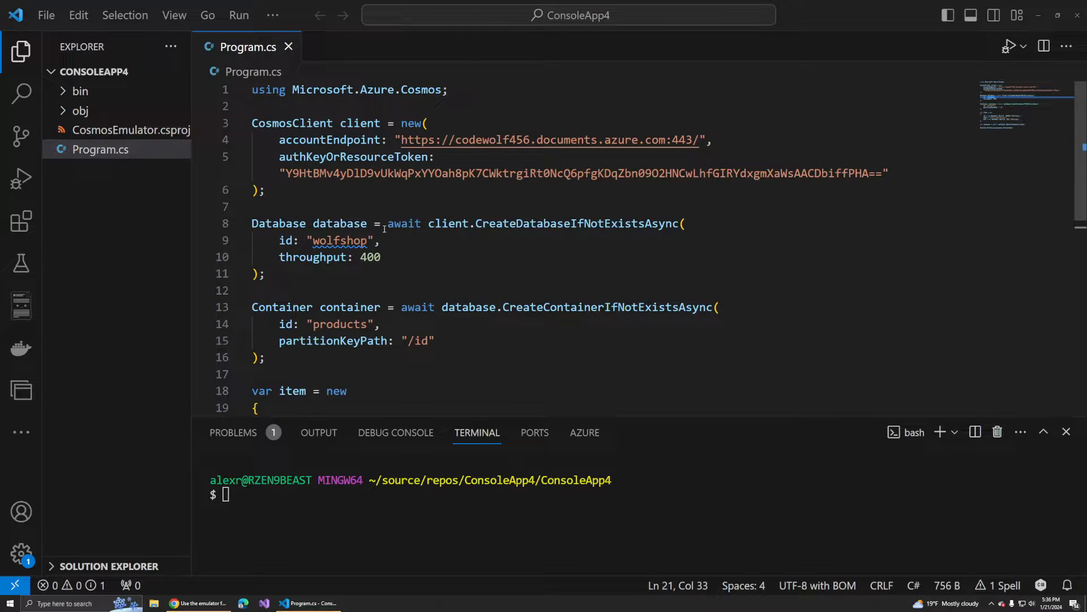
- Review Program.cs in VS Code from the CosmosClient setup through database, container and item creation to the UpsertItemAsync call
{"action": "left_click_drag", "start_coordinate": [306, 192], "coordinate": [252, 123]}
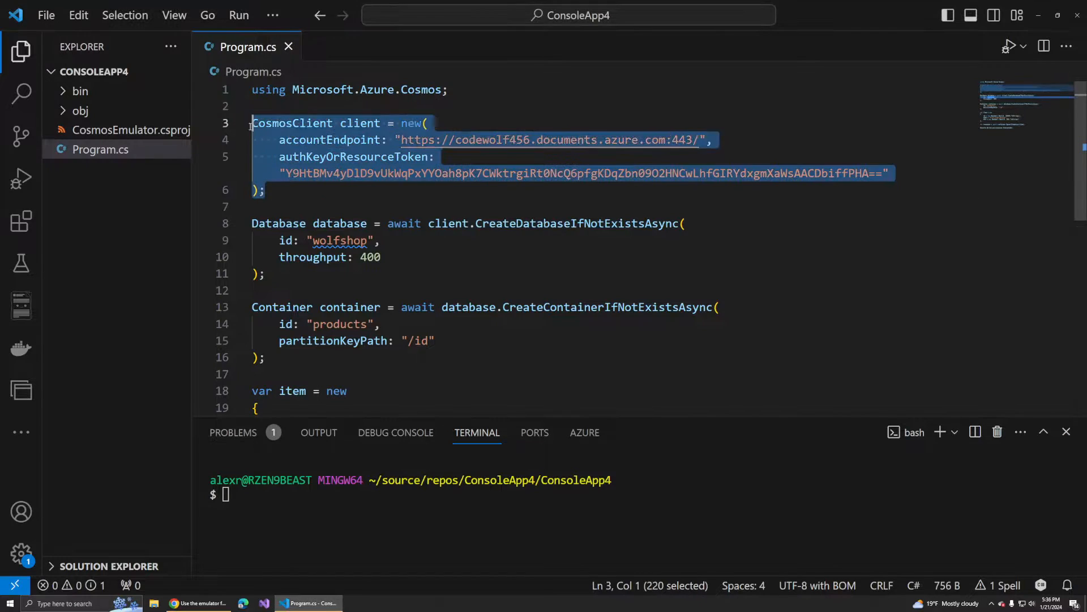
{"action": "left_click", "coordinate": [347, 124]}
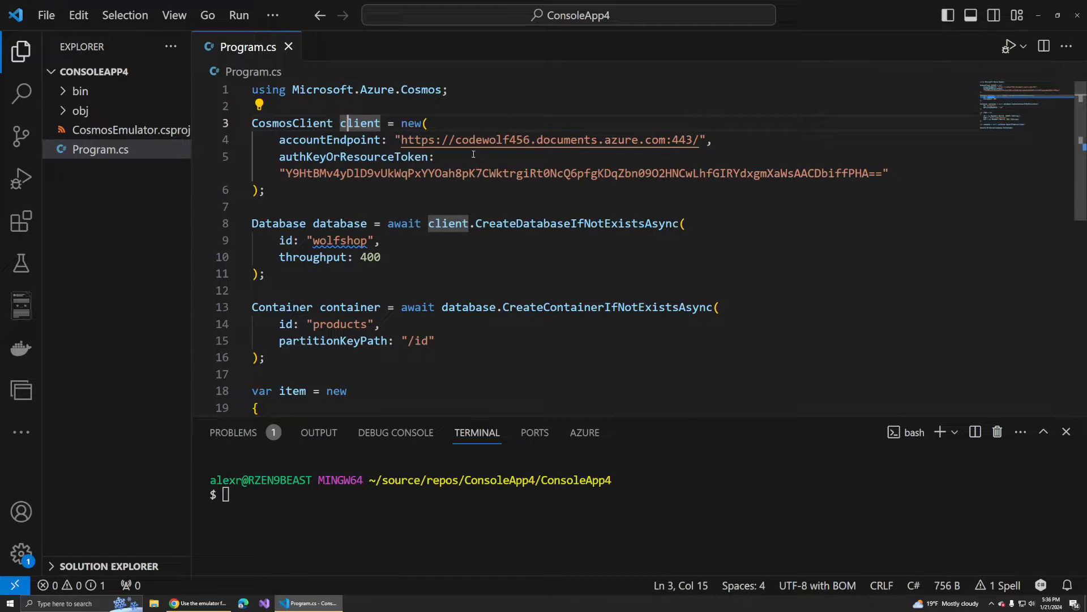
{"action": "double_click", "coordinate": [494, 224]}
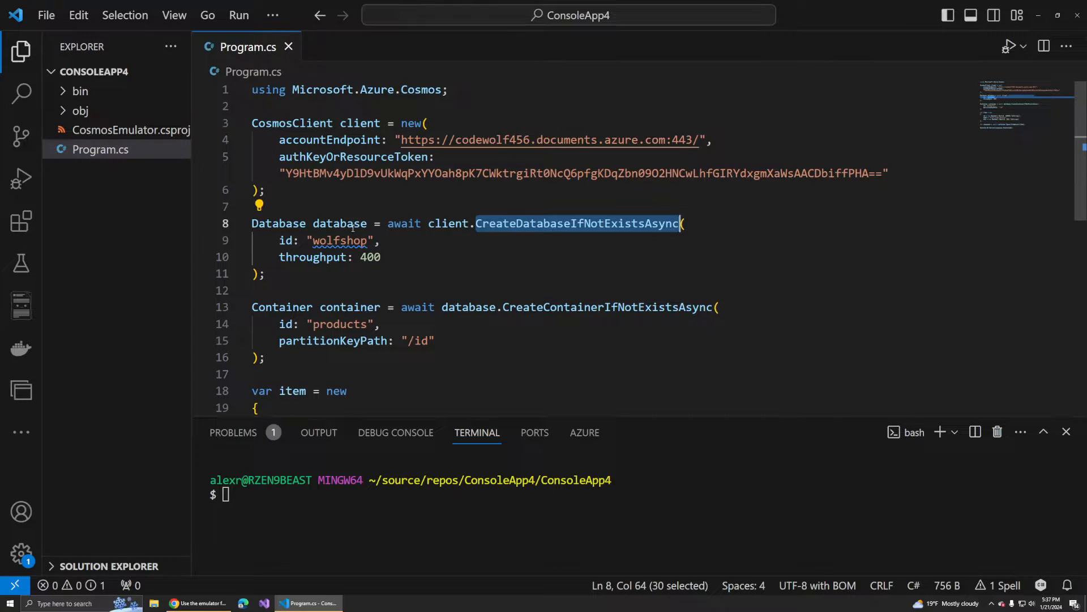
{"action": "double_click", "coordinate": [364, 222]}
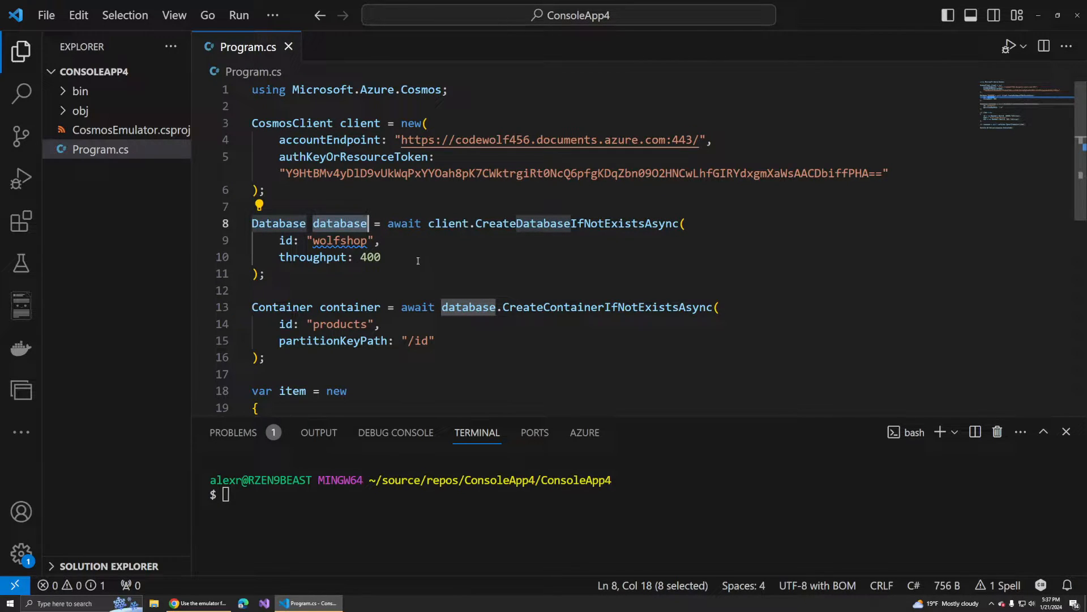
{"action": "left_click_drag", "start_coordinate": [265, 357], "coordinate": [239, 311]}
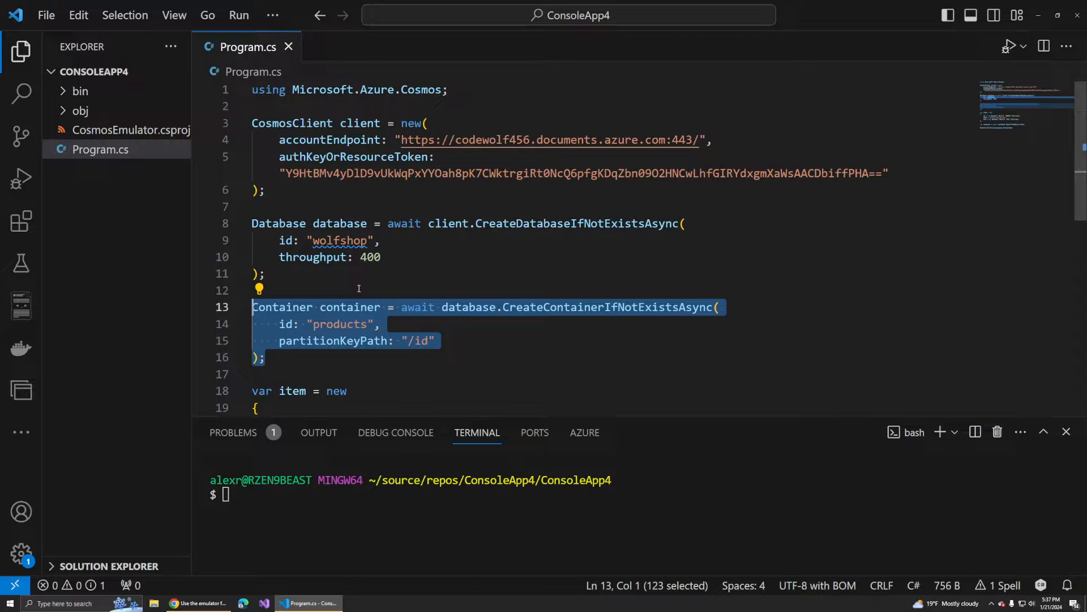
{"action": "scroll", "coordinate": [364, 290], "scroll_direction": "down", "scroll_amount": 4}
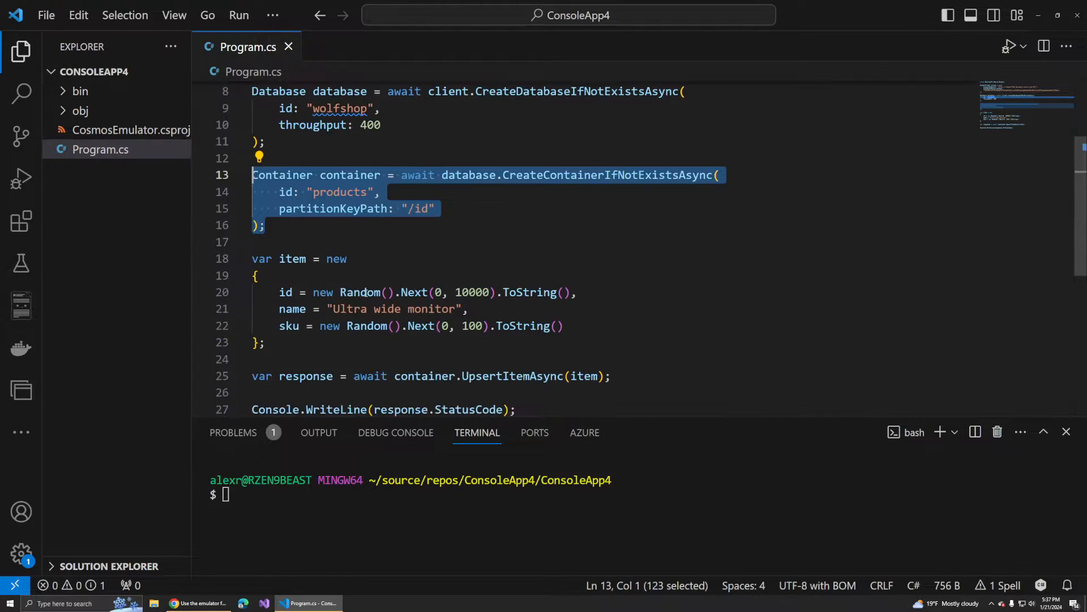
{"action": "left_click_drag", "start_coordinate": [265, 298], "coordinate": [255, 214]}
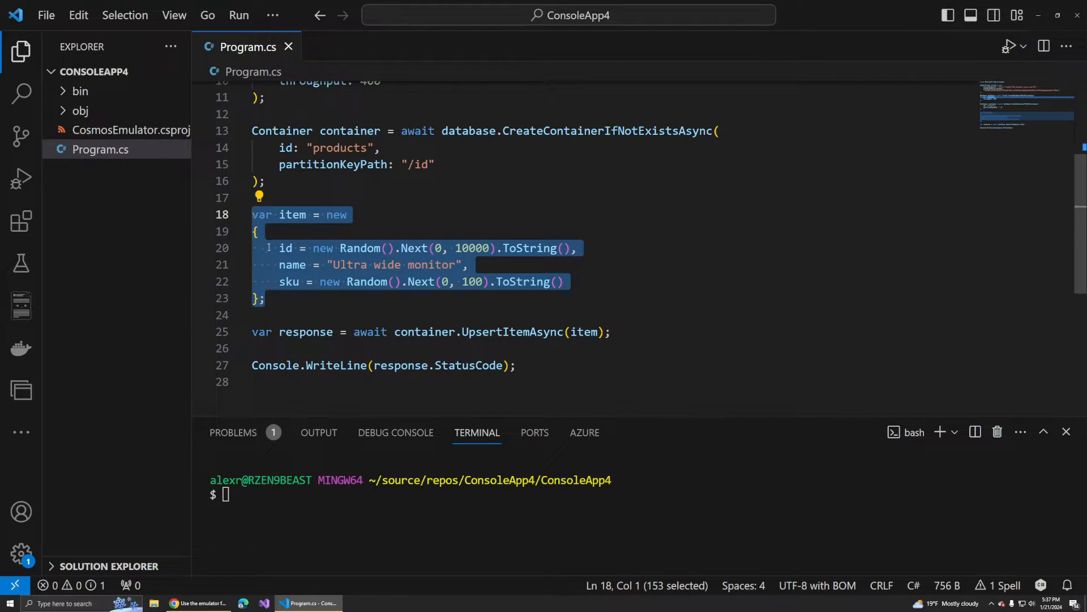
{"action": "left_click", "coordinate": [484, 331]}
{"action": "double_click", "coordinate": [485, 331]}
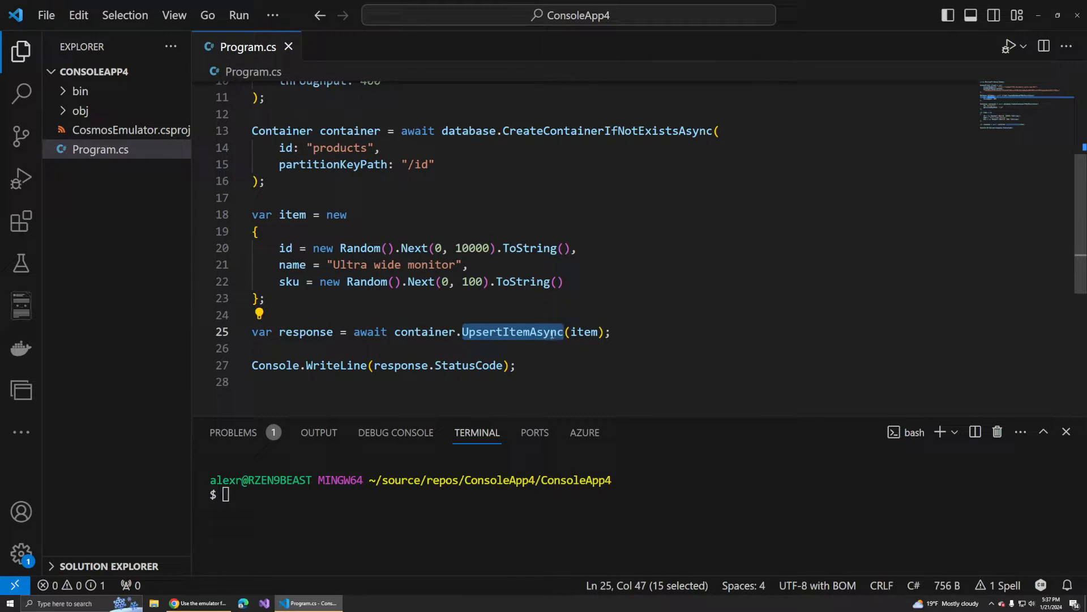
{"action": "left_click", "coordinate": [622, 331]}
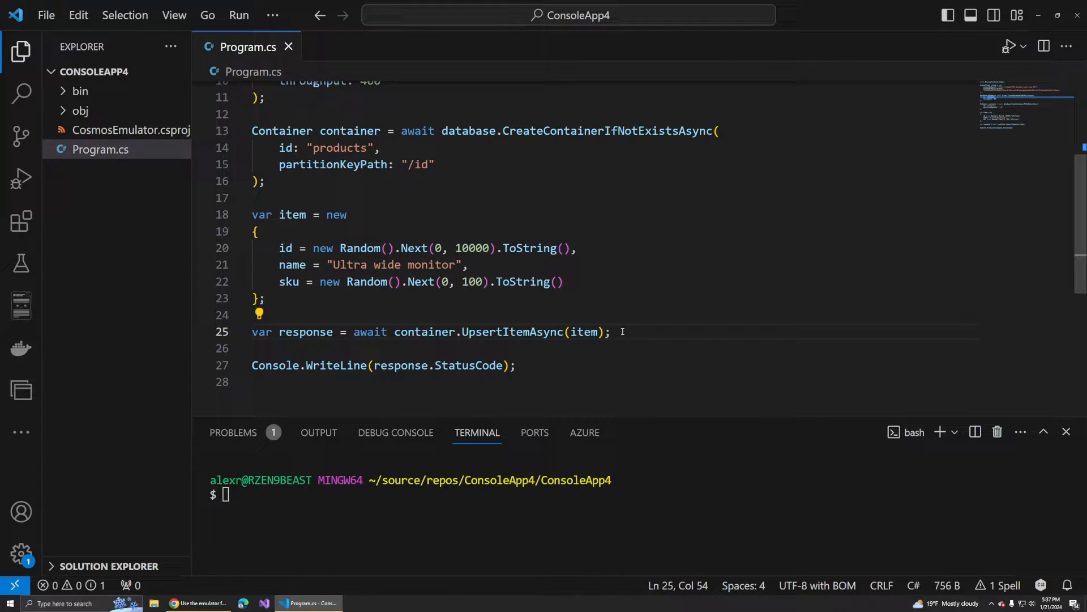
- Examine the accountEndpoint and authKeyOrResourceToken arguments of the CosmosClient in Program.cs
{"action": "scroll", "coordinate": [623, 332], "scroll_direction": "up", "scroll_amount": 3}
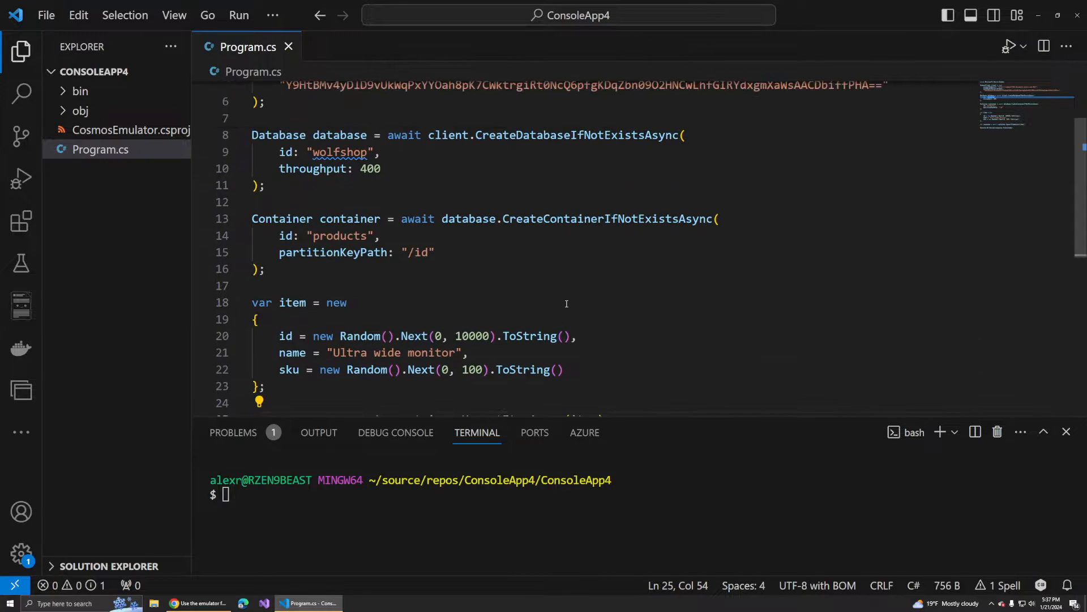
{"action": "scroll", "coordinate": [429, 286], "scroll_direction": "up", "scroll_amount": 1}
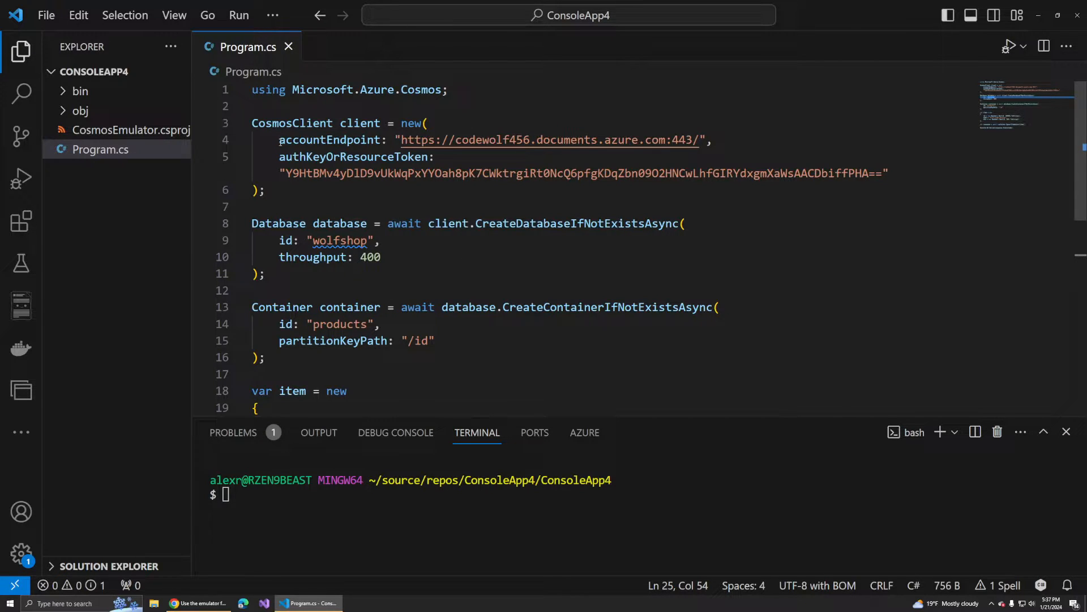
{"action": "left_click_drag", "start_coordinate": [279, 139], "coordinate": [903, 172]}
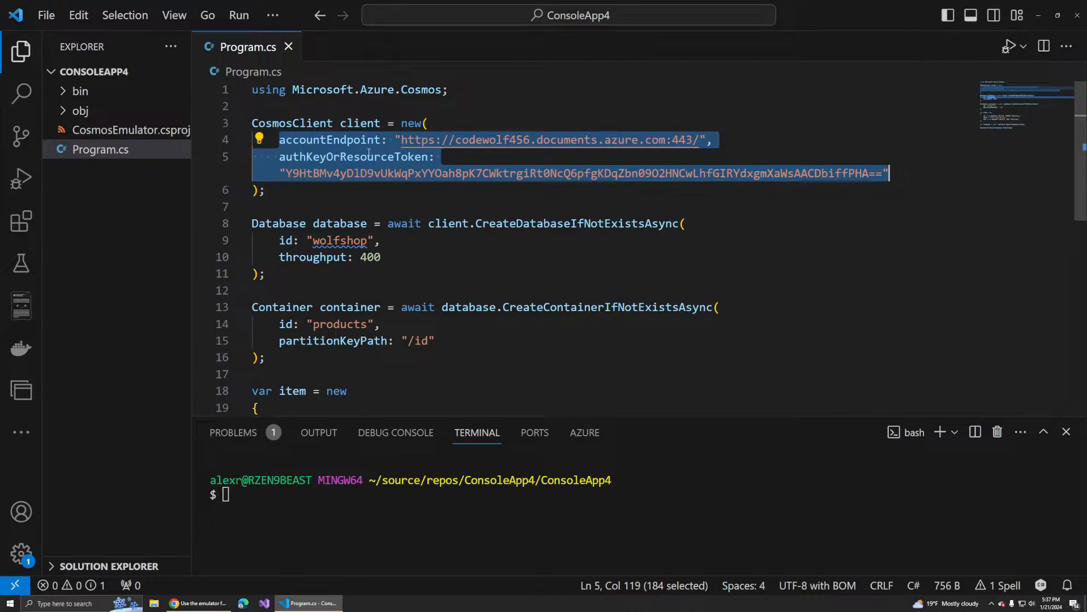
{"action": "left_click", "coordinate": [369, 153]}
{"action": "double_click", "coordinate": [358, 142]}
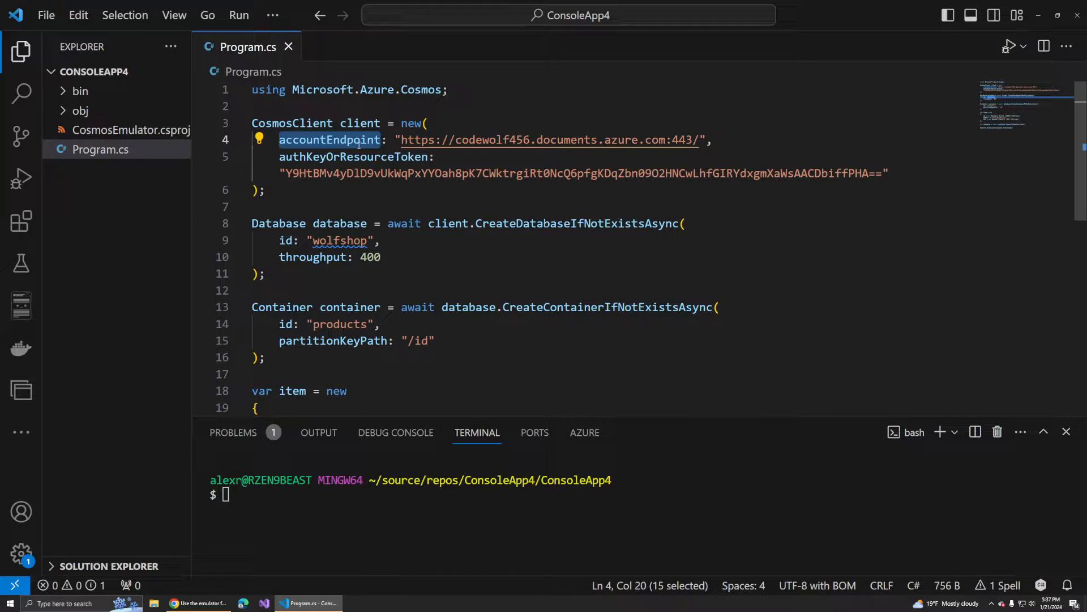
{"action": "left_click_drag", "start_coordinate": [396, 140], "coordinate": [719, 137]}
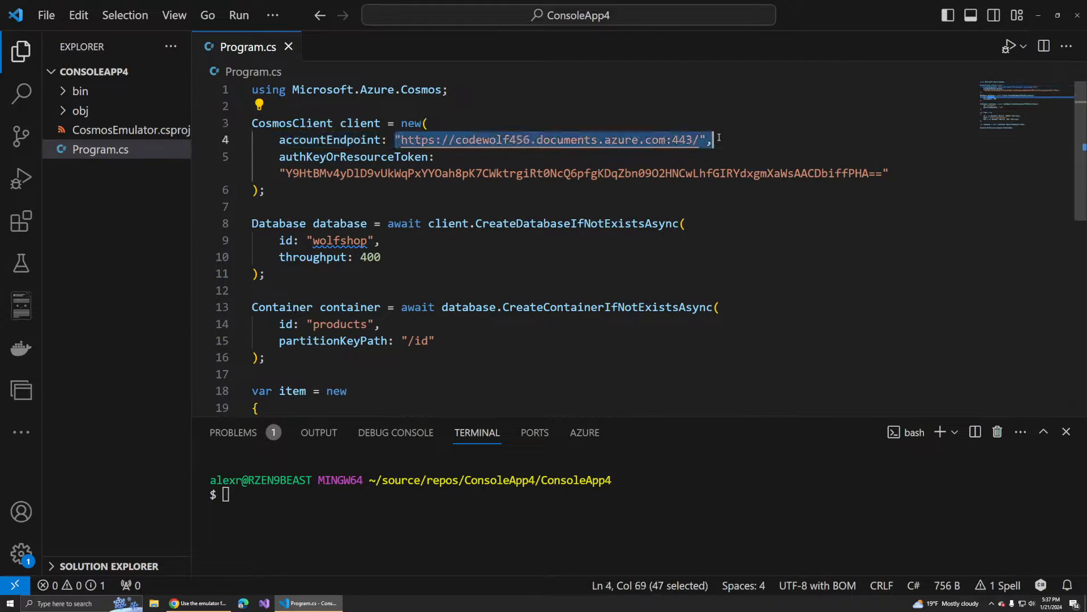
{"action": "left_click_drag", "start_coordinate": [280, 158], "coordinate": [894, 168]}
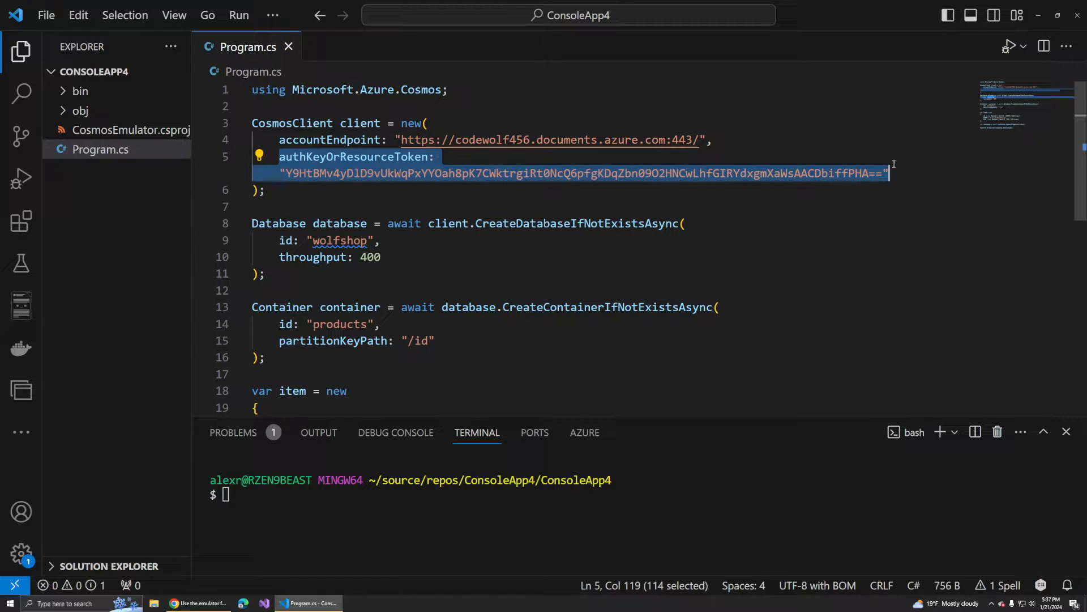
{"action": "left_click", "coordinate": [775, 235]}
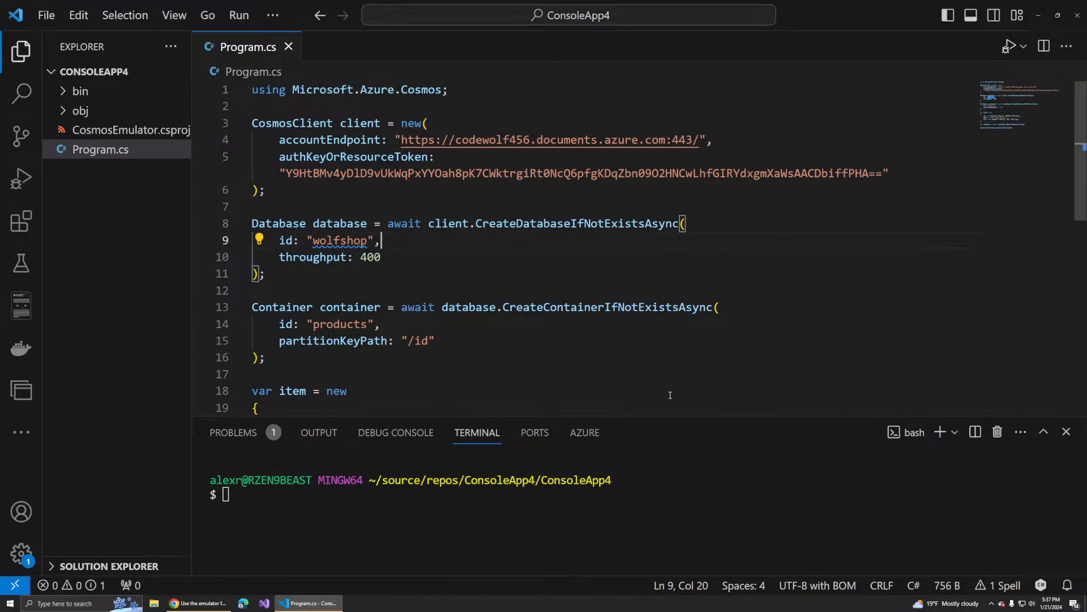
- Run the console app from the terminal with dotnet run and check its output
{"action": "type", "text": "dotnet run"}
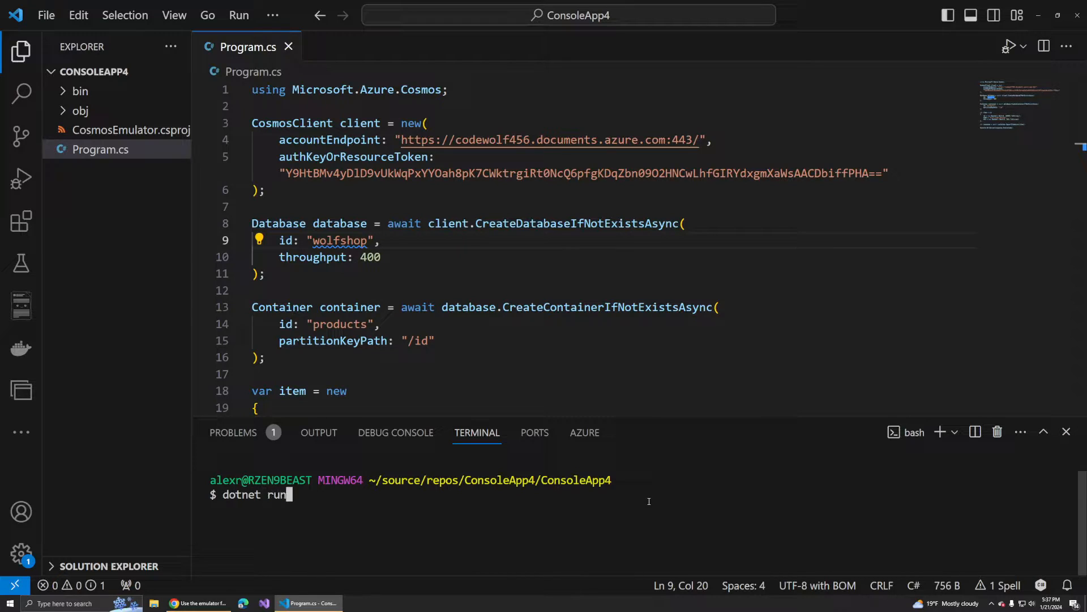
{"action": "key", "text": "Return"}
{"action": "double_click", "coordinate": [250, 508]}
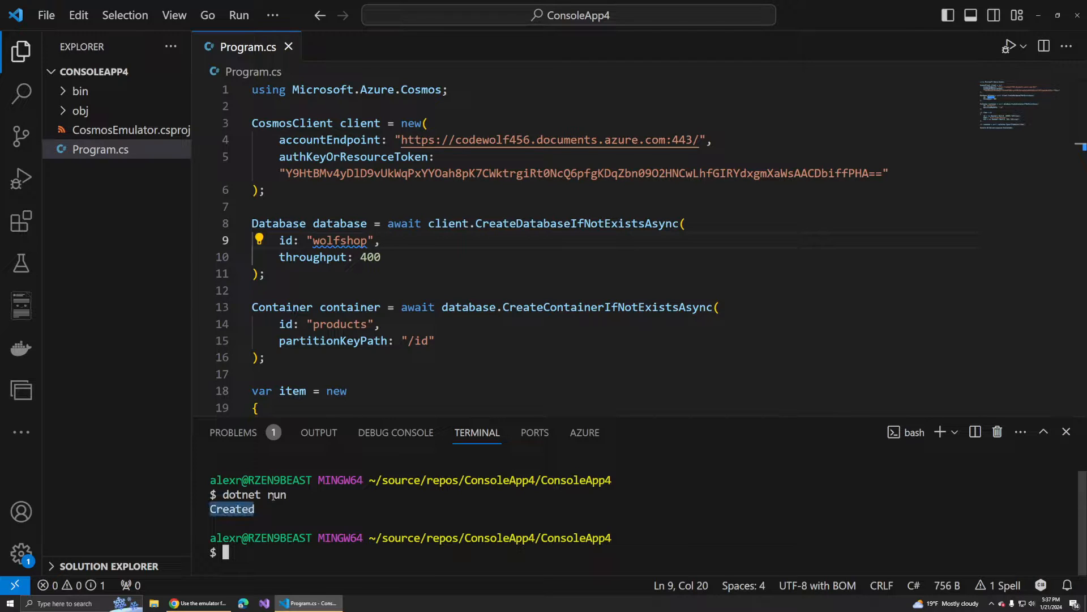
- Examine the Console.WriteLine status code line and the item definition on lines 18 to 23 of Program.cs
{"action": "scroll", "coordinate": [384, 371], "scroll_direction": "down", "scroll_amount": 3}
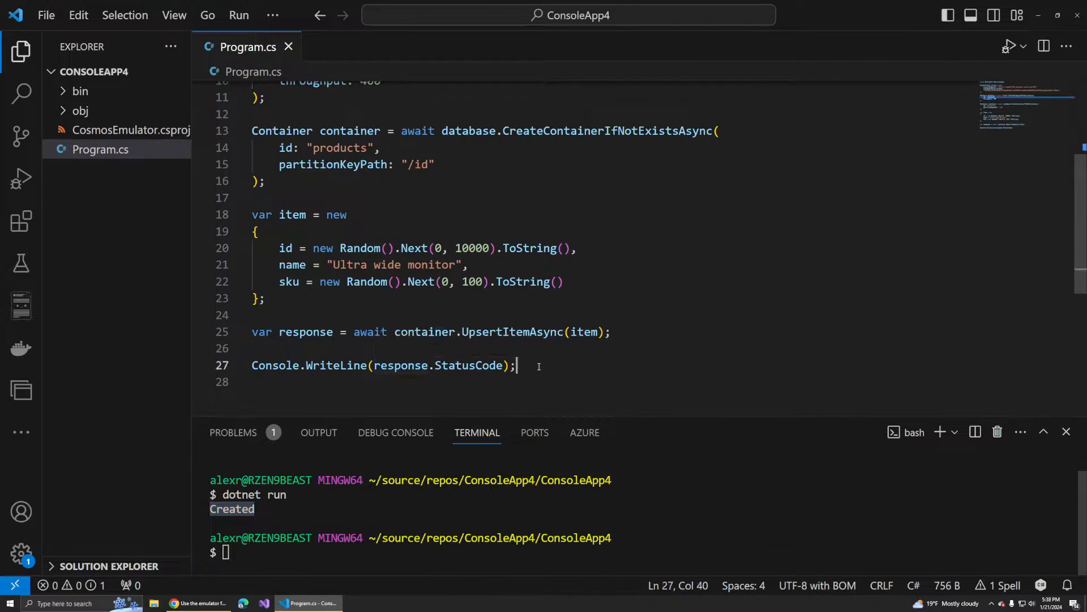
{"action": "left_click_drag", "start_coordinate": [538, 366], "coordinate": [240, 365]}
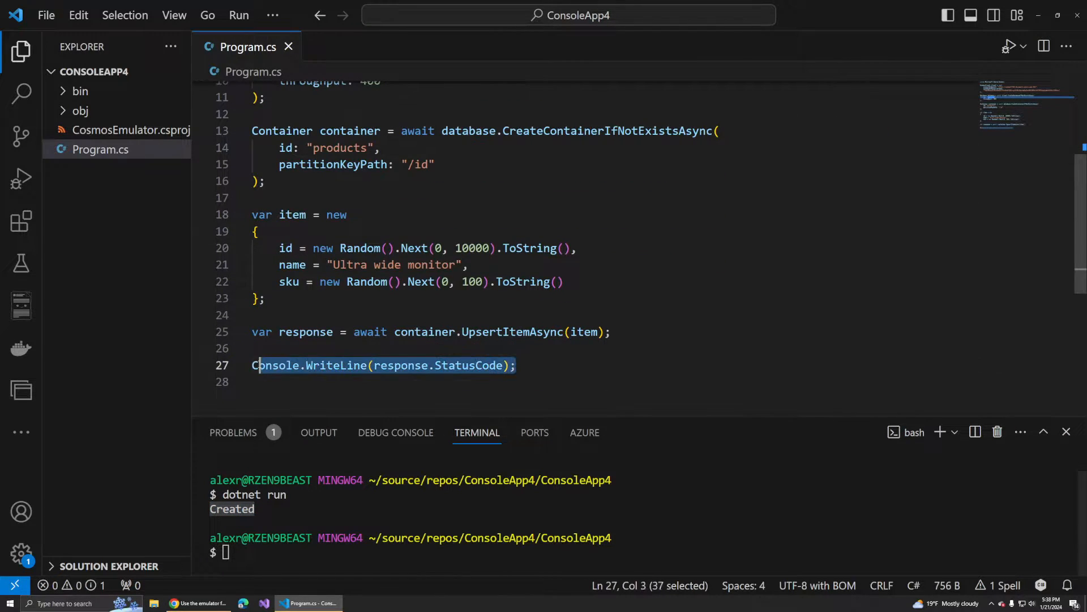
{"action": "left_click", "coordinate": [429, 365]}
{"action": "left_click", "coordinate": [296, 317]}
{"action": "key", "text": "shift+Up"}
{"action": "key", "text": "shift+Up"}
{"action": "key", "text": "shift+Up"}
{"action": "key", "text": "shift+Up"}
{"action": "key", "text": "shift+Up"}
{"action": "key", "text": "shift+Up"}
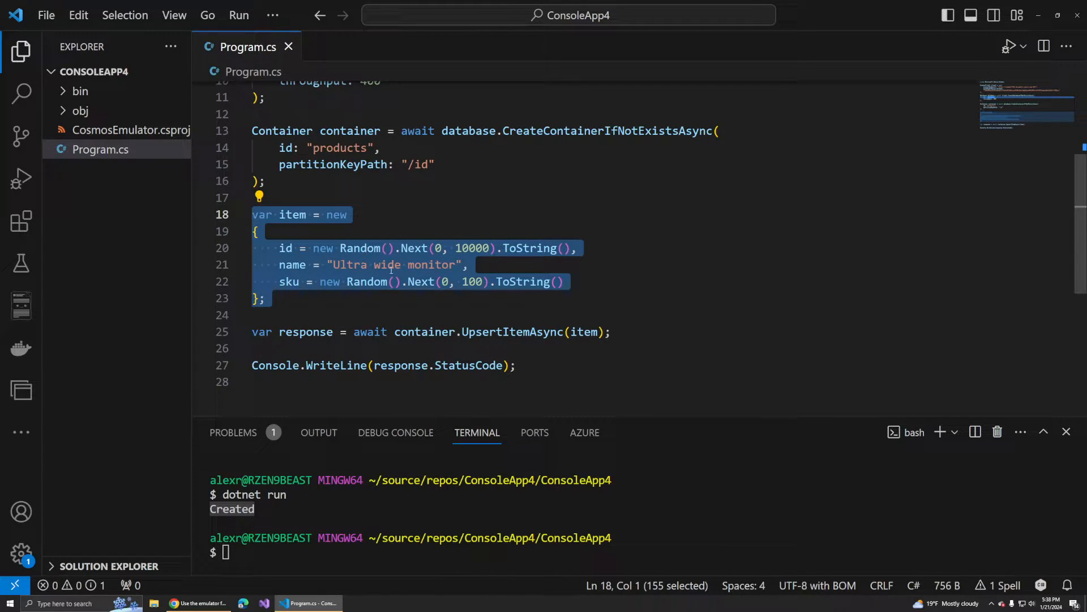
{"action": "left_click", "coordinate": [313, 295]}
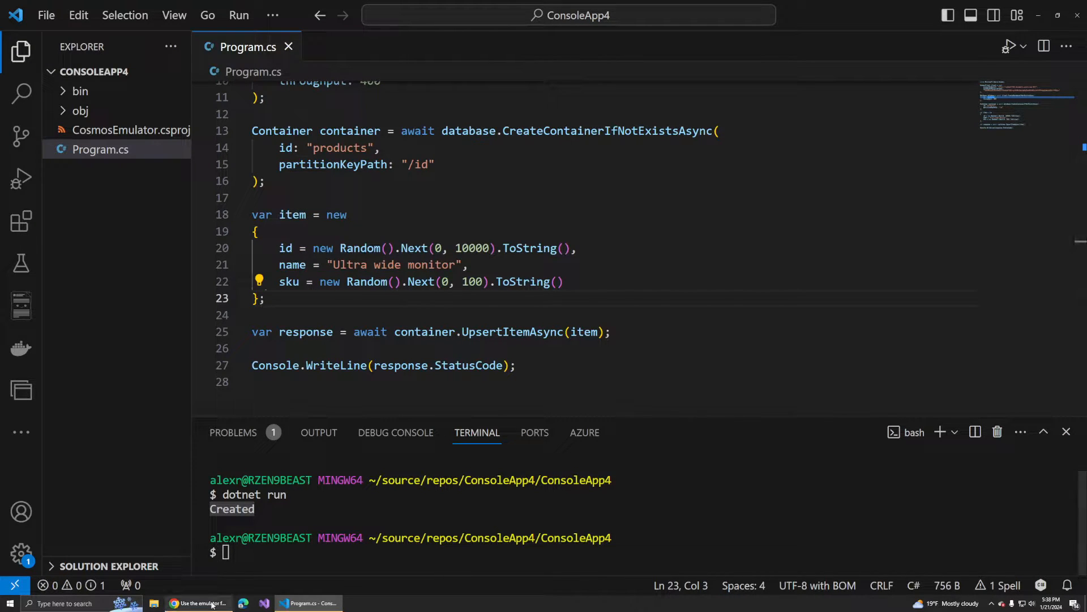
- Switch to the Azure portal in the browser, refresh the products container's items in Data Explorer and inspect documents 4517, 8612 and 5337
{"action": "left_click", "coordinate": [198, 603]}
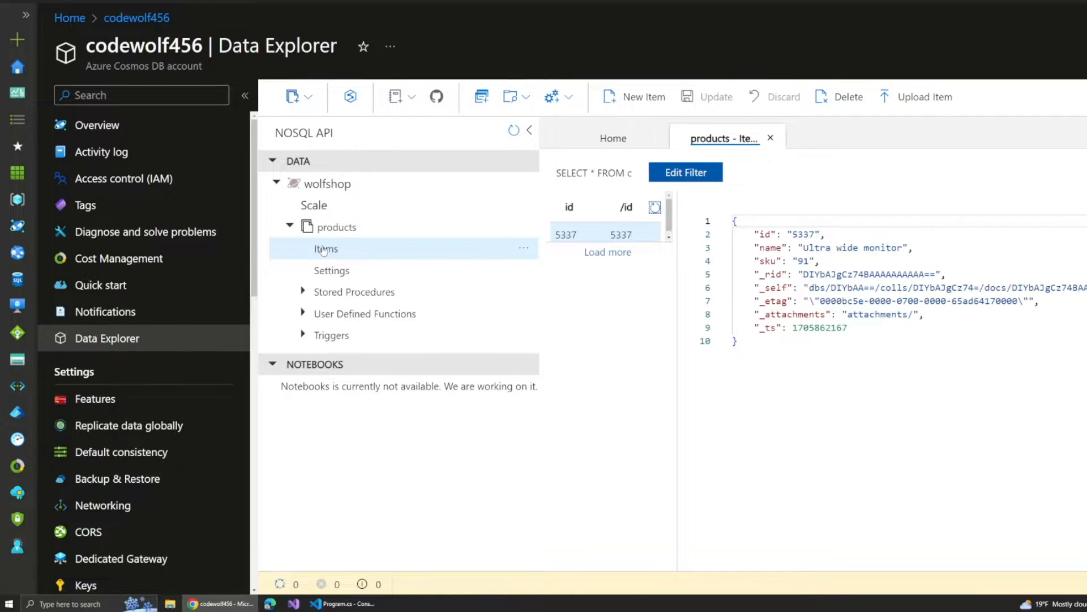
{"action": "left_click", "coordinate": [352, 251]}
{"action": "left_click", "coordinate": [655, 207]}
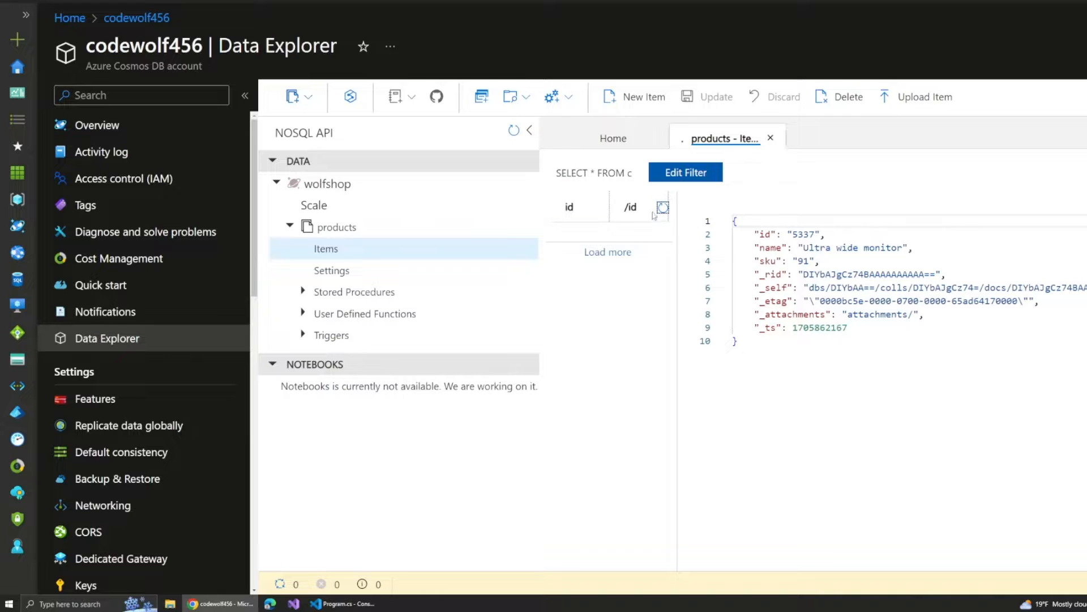
{"action": "left_click", "coordinate": [604, 262]}
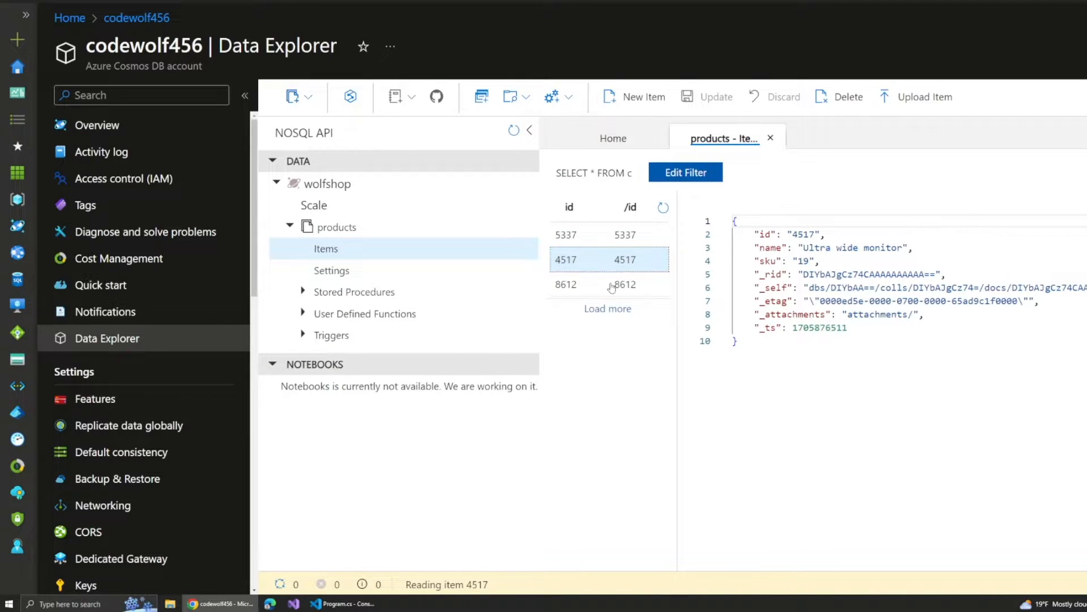
{"action": "left_click", "coordinate": [612, 287]}
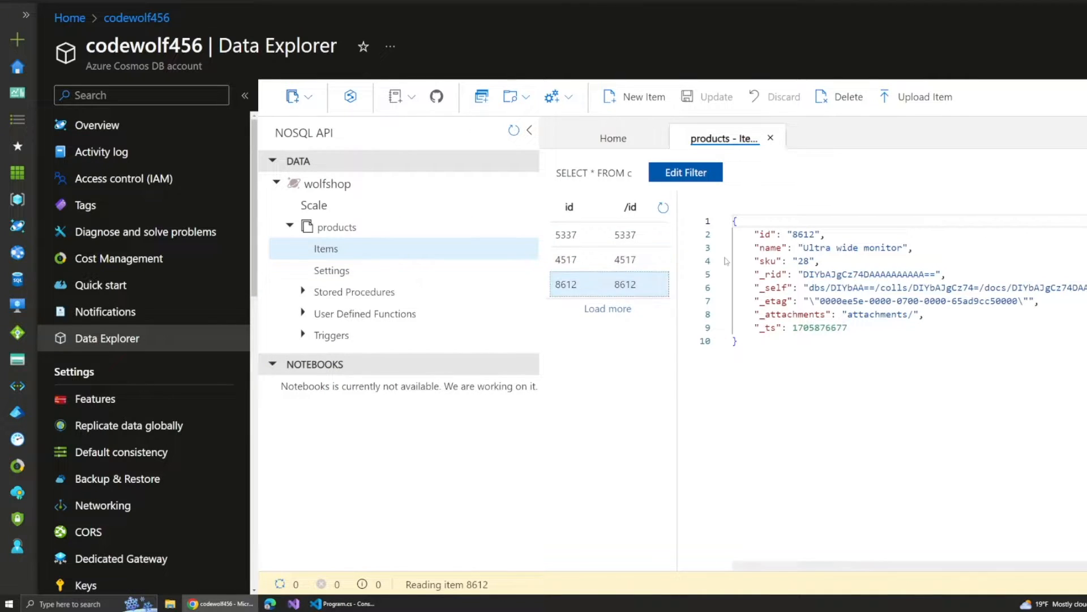
{"action": "left_click", "coordinate": [600, 242]}
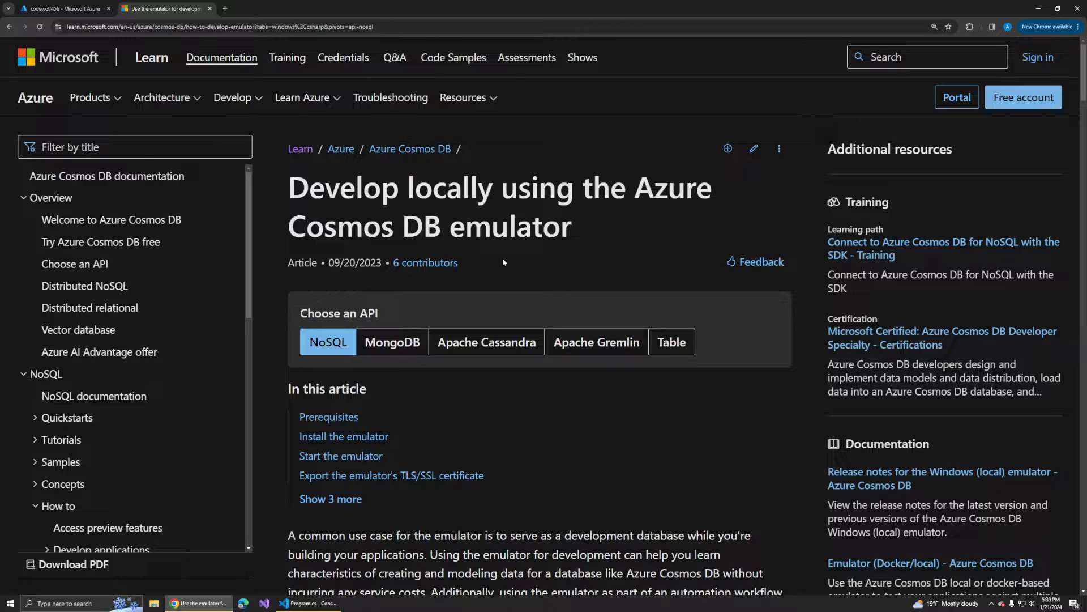
- Read the Azure Cosmos DB emulator article's NoSQL API choice, prerequisites and Windows (local) installation instructions
{"action": "scroll", "coordinate": [502, 261], "scroll_direction": "down", "scroll_amount": 1}
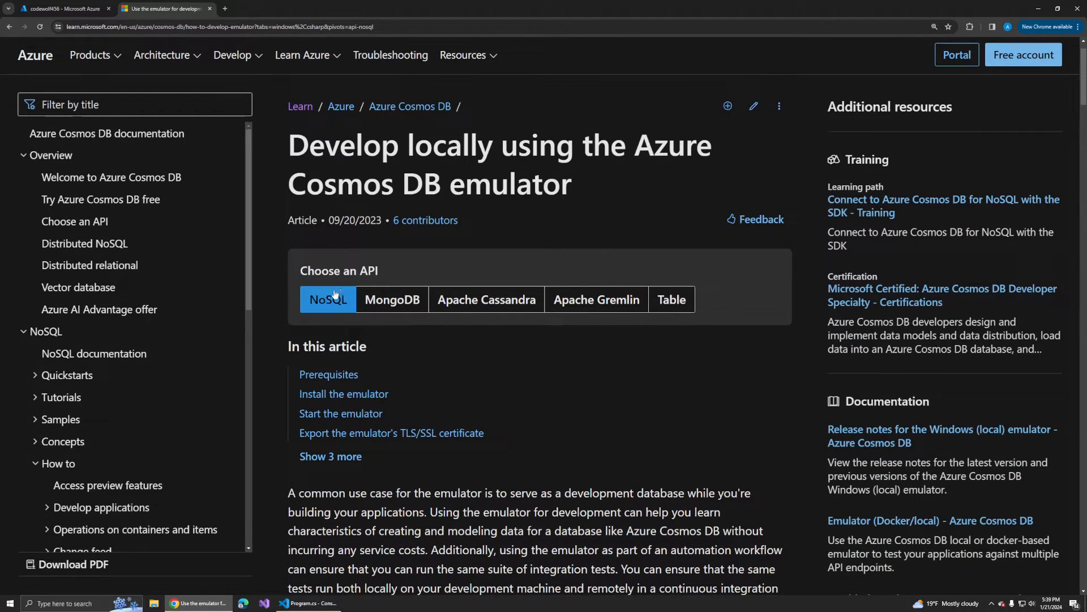
{"action": "left_click", "coordinate": [393, 308]}
{"action": "left_click", "coordinate": [354, 306]}
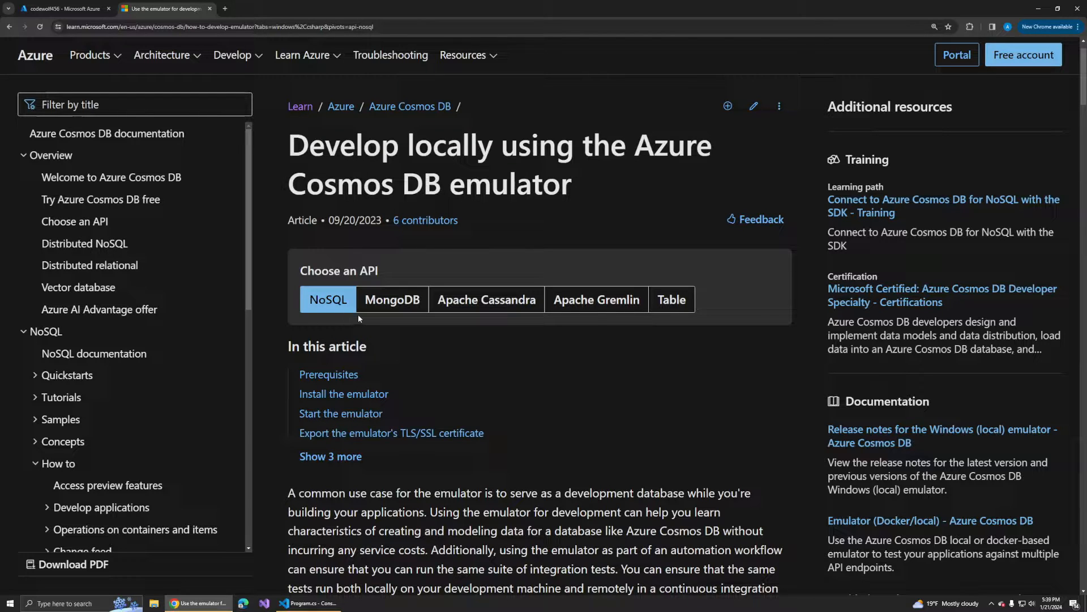
{"action": "scroll", "coordinate": [365, 312], "scroll_direction": "down", "scroll_amount": 3}
{"action": "scroll", "coordinate": [397, 297], "scroll_direction": "down", "scroll_amount": 6}
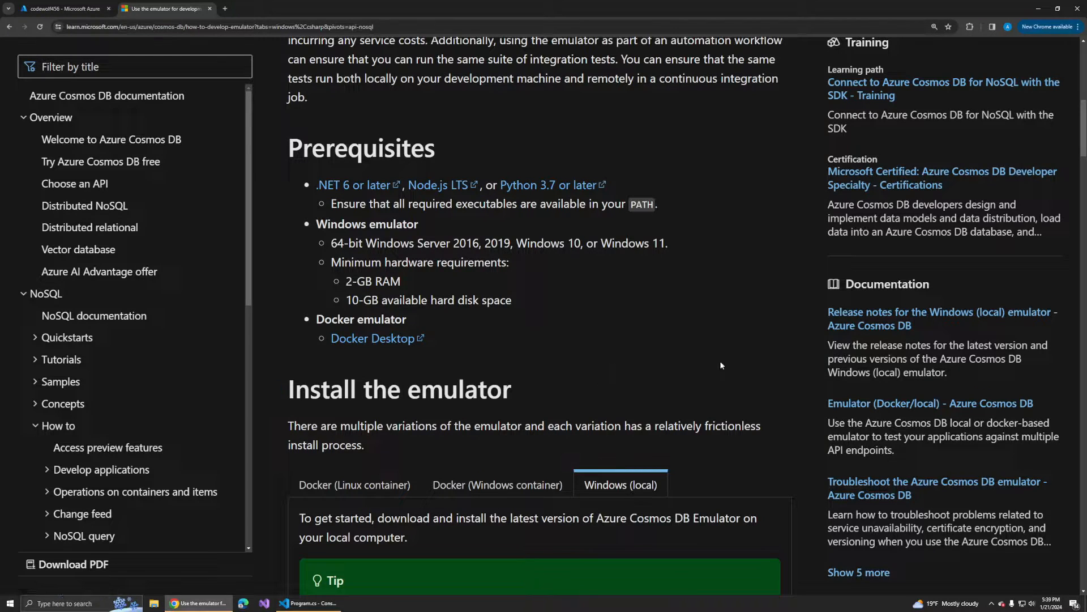
{"action": "scroll", "coordinate": [704, 359], "scroll_direction": "down", "scroll_amount": 1}
{"action": "scroll", "coordinate": [614, 455], "scroll_direction": "down", "scroll_amount": 3}
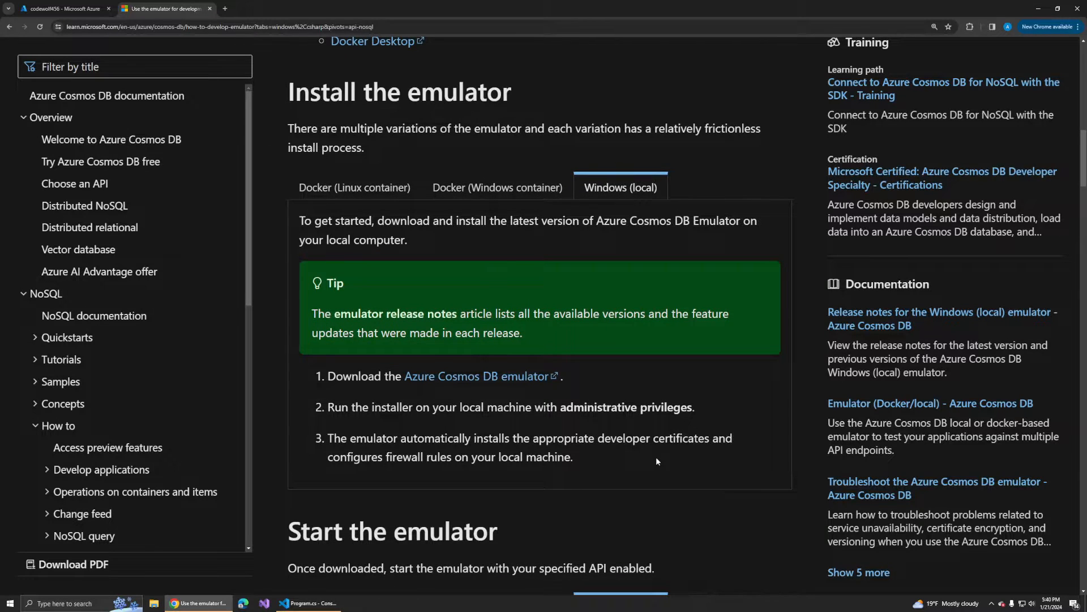
- Download the Azure Cosmos DB emulator installer from the Windows (local) instructions and check it in the recent downloads
{"action": "scroll", "coordinate": [655, 458], "scroll_direction": "down", "scroll_amount": 1}
{"action": "scroll", "coordinate": [628, 362], "scroll_direction": "up", "scroll_amount": 1}
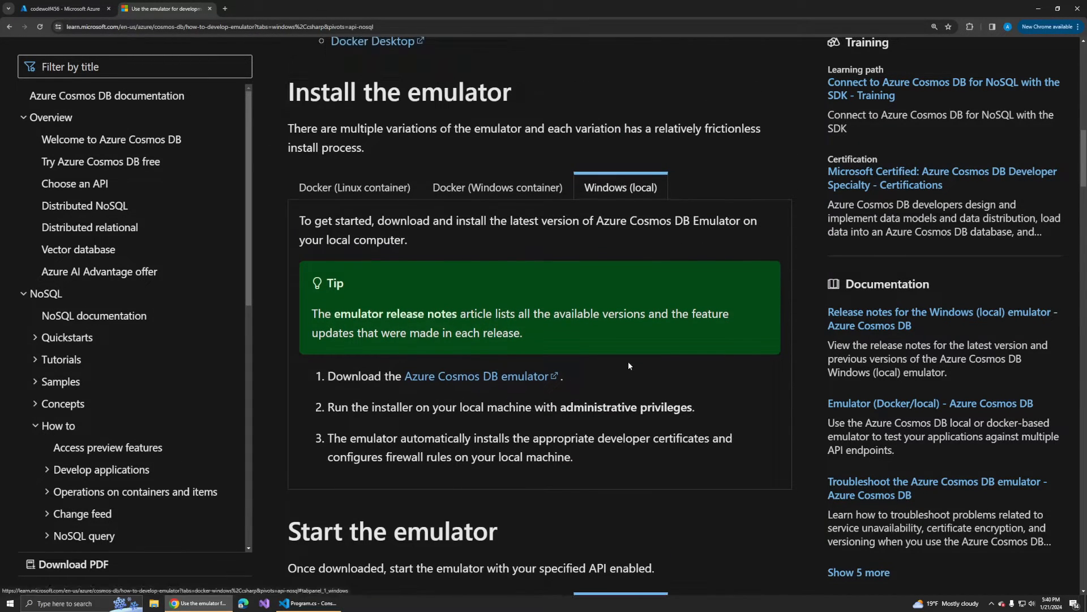
{"action": "left_click", "coordinate": [510, 377]}
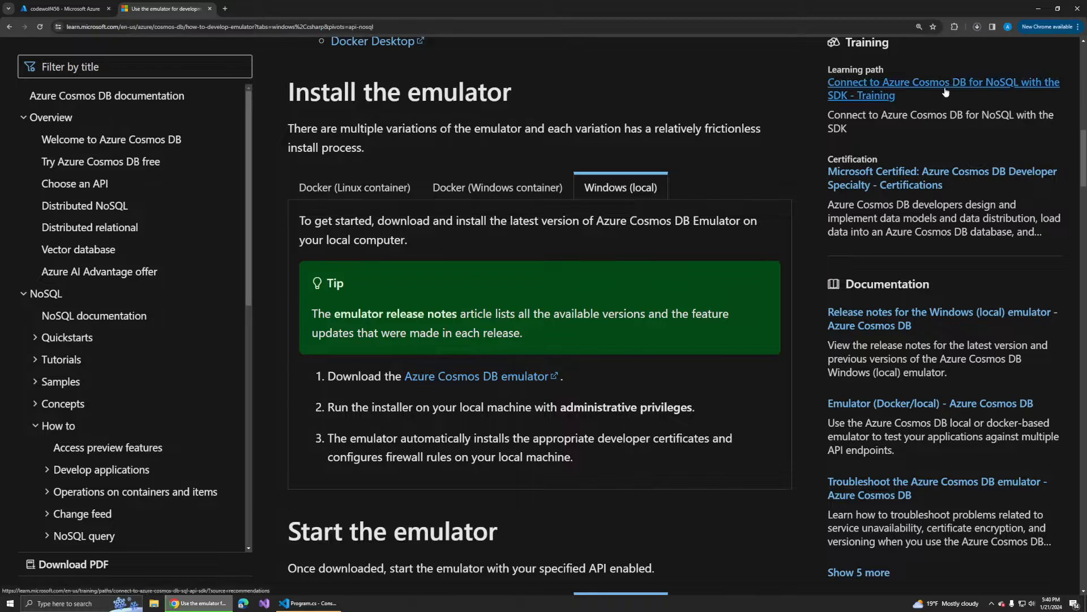
{"action": "left_click", "coordinate": [980, 29]}
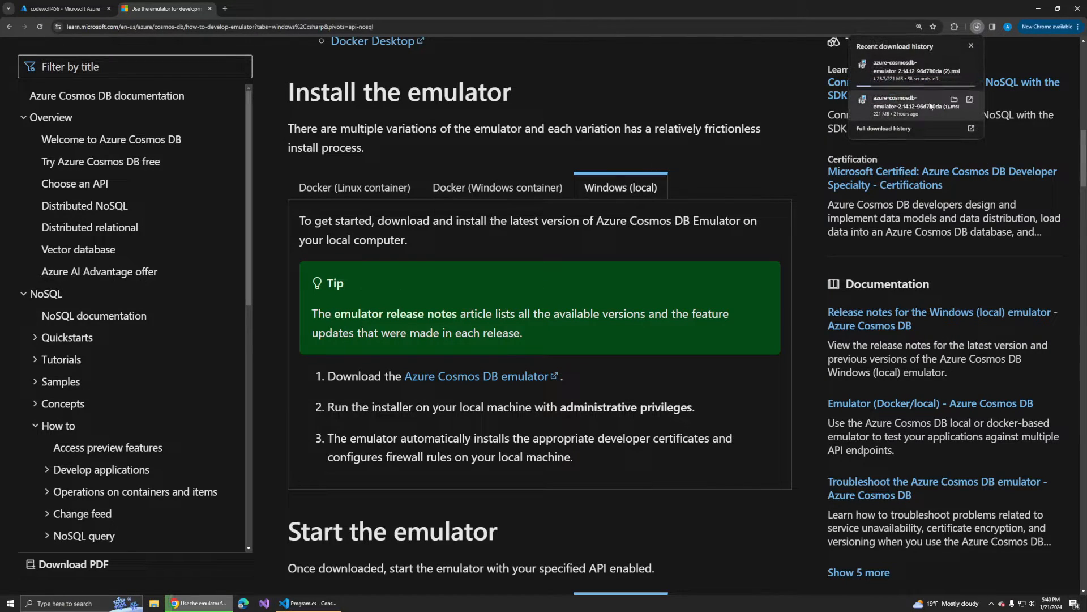
{"action": "left_click", "coordinate": [773, 173]}
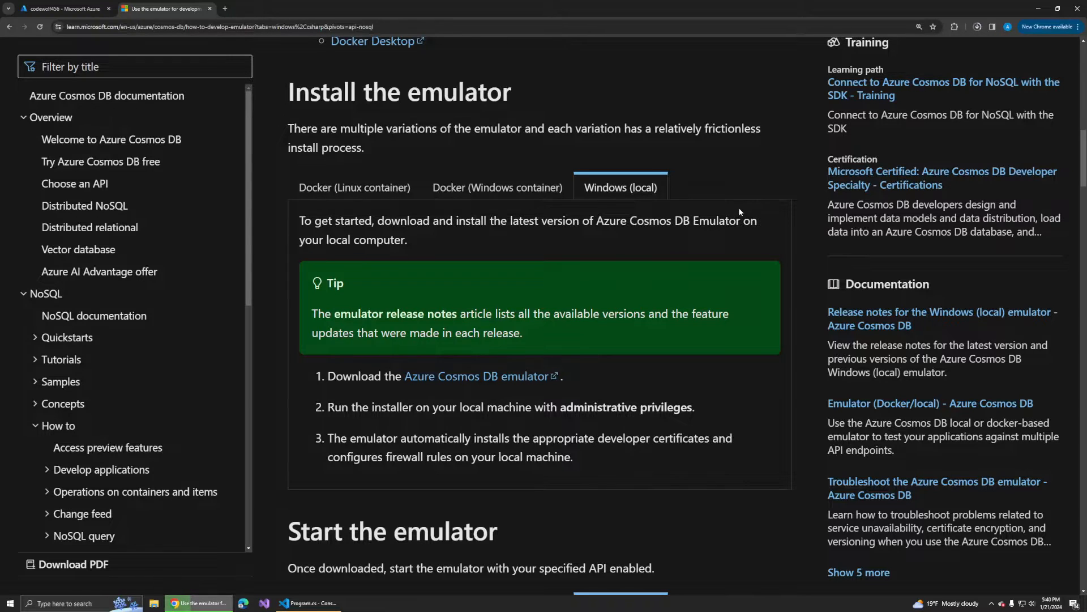
- Open the Data Explorer of the locally running Cosmos DB emulator from its system tray menu and read the running-status line
{"action": "left_click", "coordinate": [990, 603]}
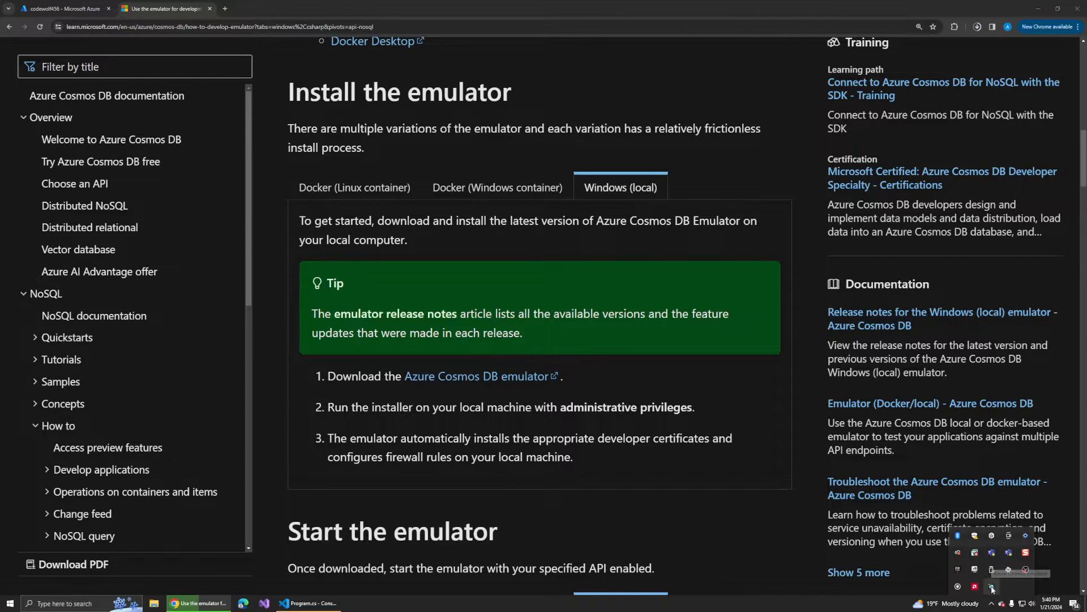
{"action": "right_click", "coordinate": [992, 588]}
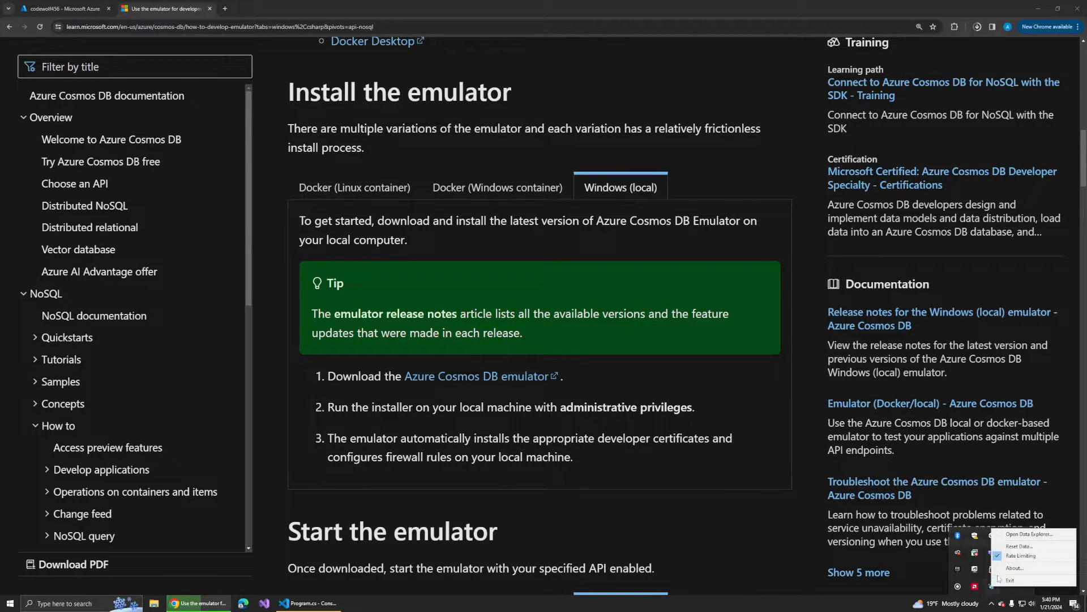
{"action": "left_click", "coordinate": [1012, 534]}
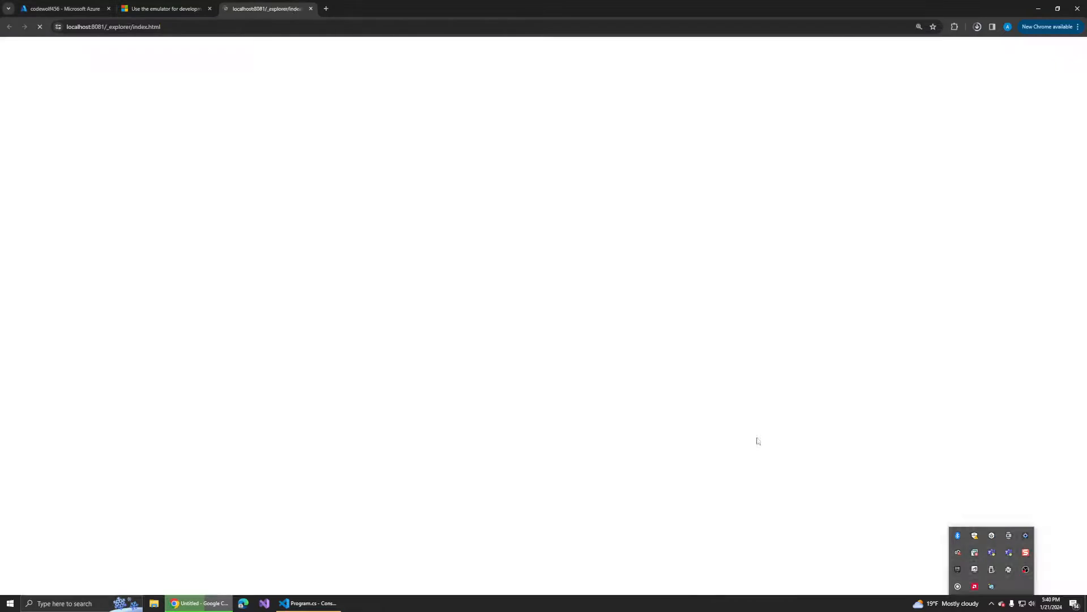
{"action": "left_click_drag", "start_coordinate": [89, 121], "coordinate": [416, 122]}
{"action": "left_click", "coordinate": [228, 122]}
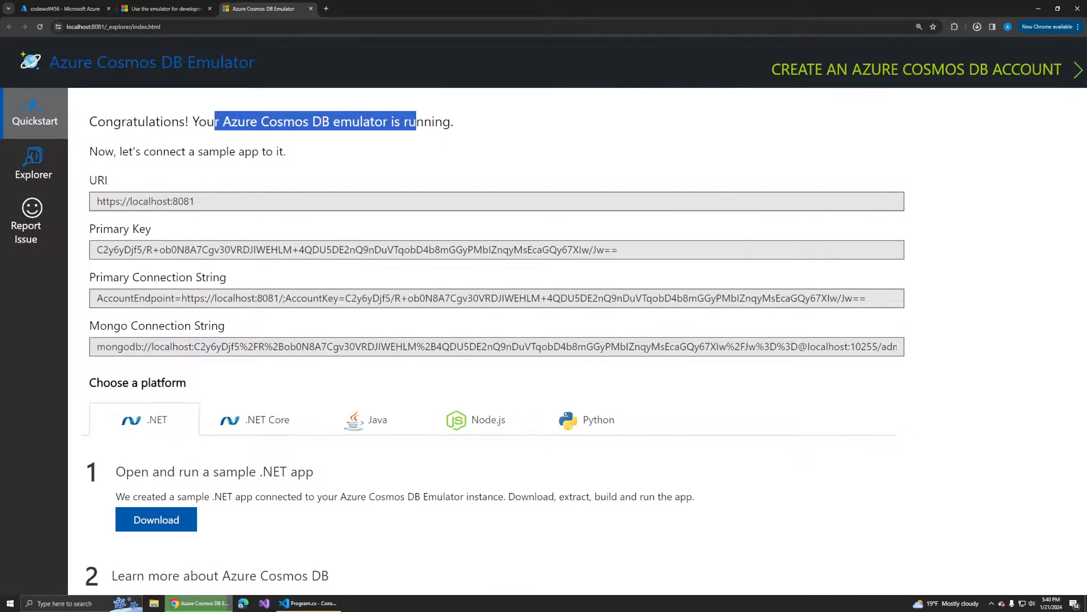
- Try to replace the accountEndpoint string in Program.cs with the emulator's URI
{"action": "left_click_drag", "start_coordinate": [195, 202], "coordinate": [94, 203]}
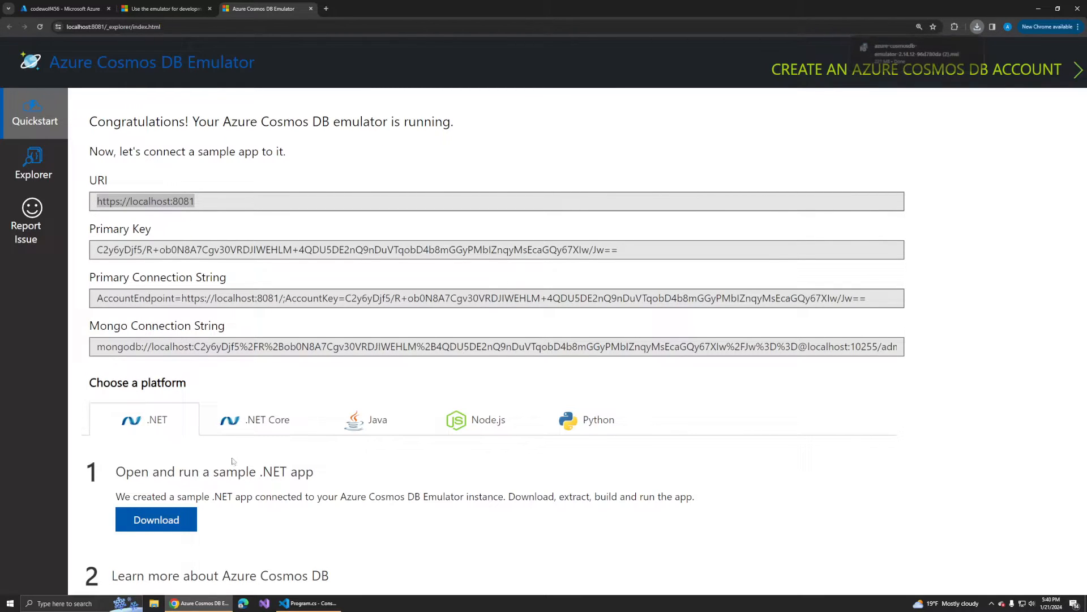
{"action": "left_click", "coordinate": [308, 603]}
{"action": "left_click_drag", "start_coordinate": [402, 139], "coordinate": [699, 139]}
{"action": "type", "text": "https://codewolf456.documents.azure.com:443/"}
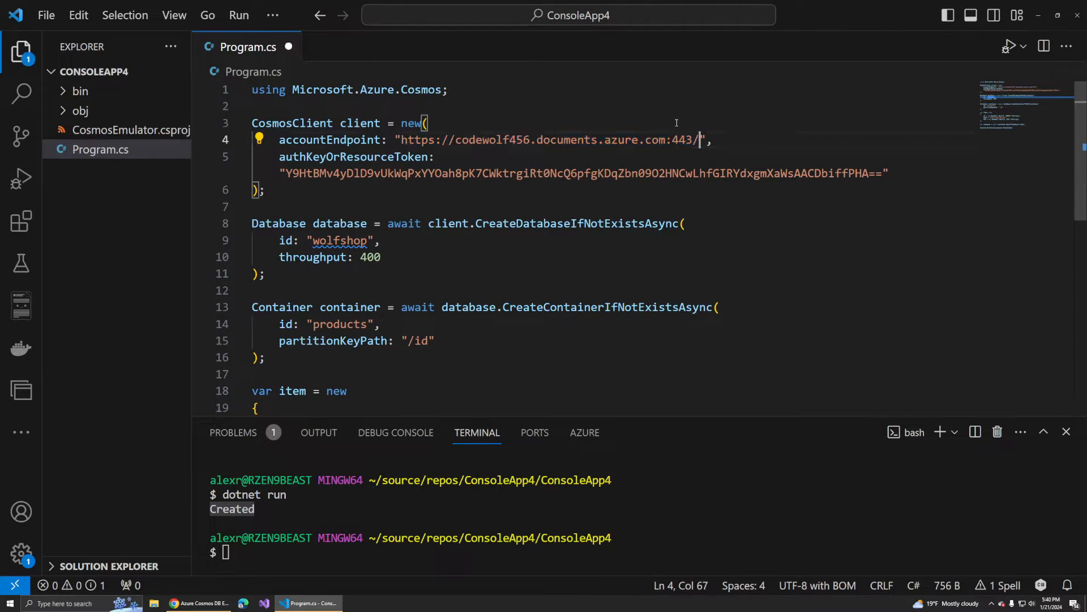
{"action": "left_click", "coordinate": [198, 603]}
{"action": "left_click", "coordinate": [205, 198]}
{"action": "left_click_drag", "start_coordinate": [202, 201], "coordinate": [96, 201]}
{"action": "right_click", "coordinate": [127, 202]}
{"action": "left_click", "coordinate": [141, 211]}
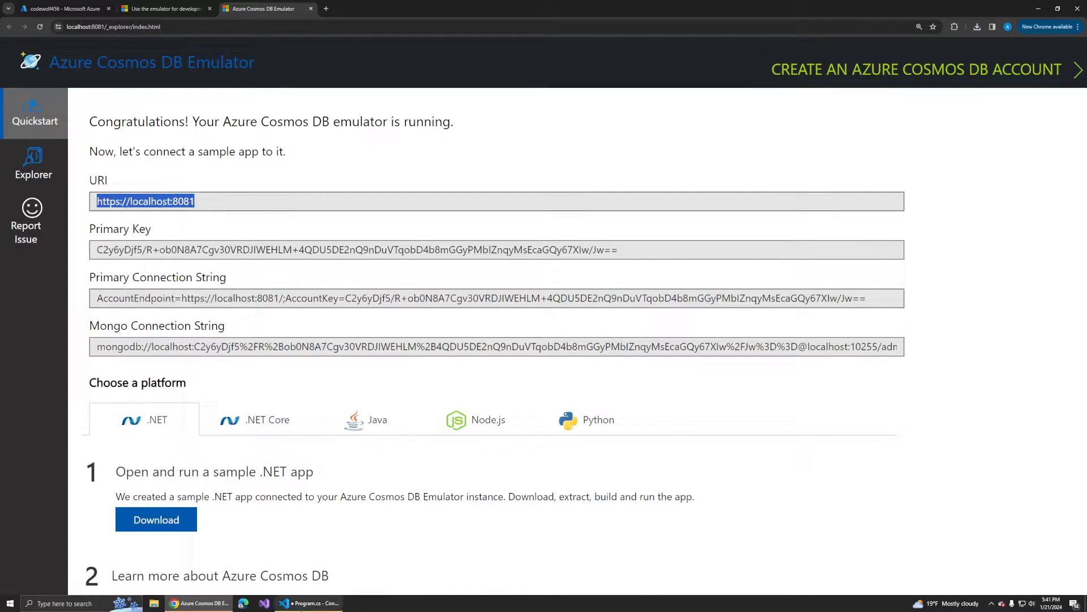
{"action": "left_click", "coordinate": [309, 604]}
{"action": "left_click_drag", "start_coordinate": [402, 142], "coordinate": [701, 141]}
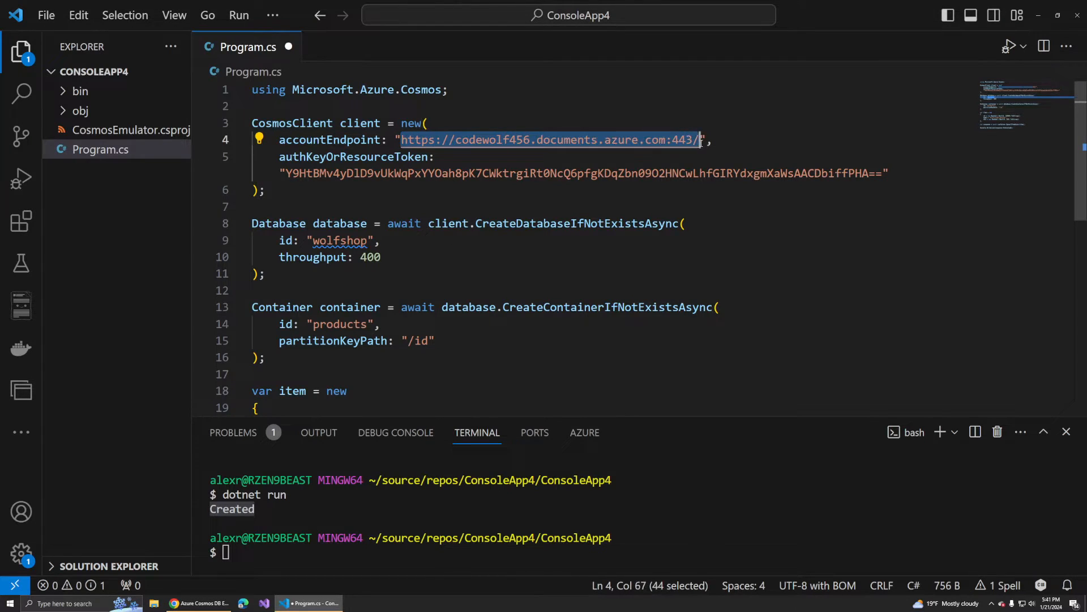
{"action": "key", "text": "ctrl+v"}
- Copy the emulator's primary key and paste it as the authKeyOrResourceToken value in Program.cs
{"action": "left_click", "coordinate": [199, 602]}
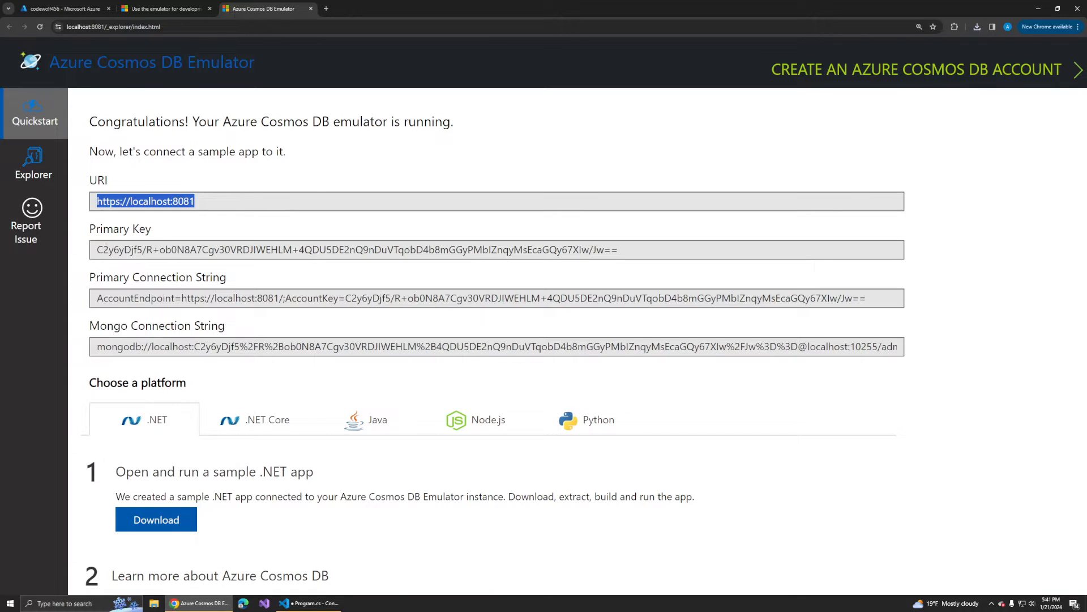
{"action": "left_click_drag", "start_coordinate": [98, 249], "coordinate": [617, 249]}
{"action": "right_click", "coordinate": [604, 256]}
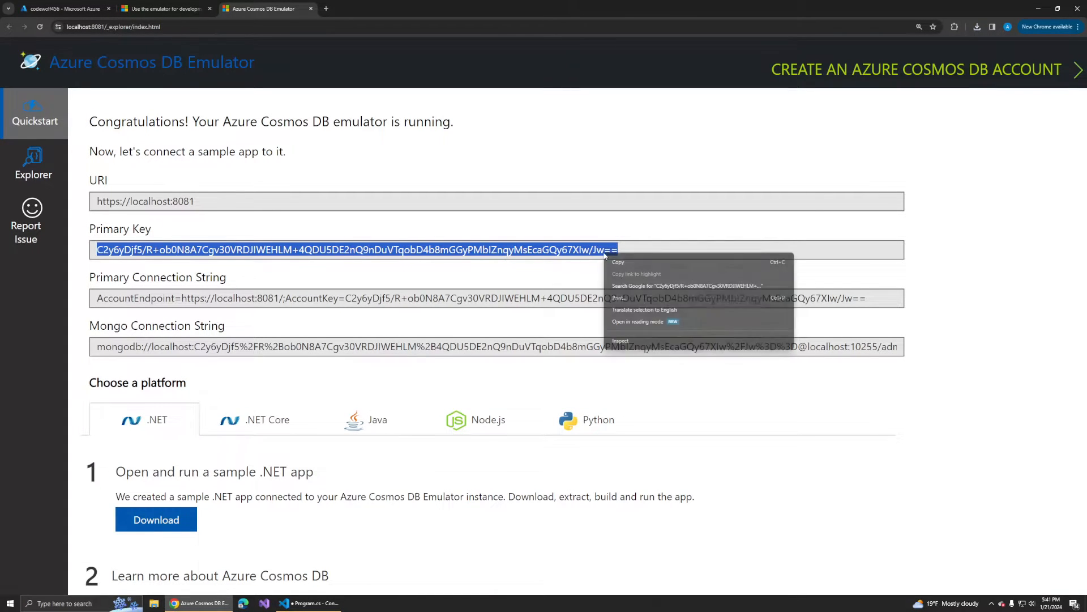
{"action": "left_click", "coordinate": [618, 262]}
{"action": "left_click", "coordinate": [310, 603]}
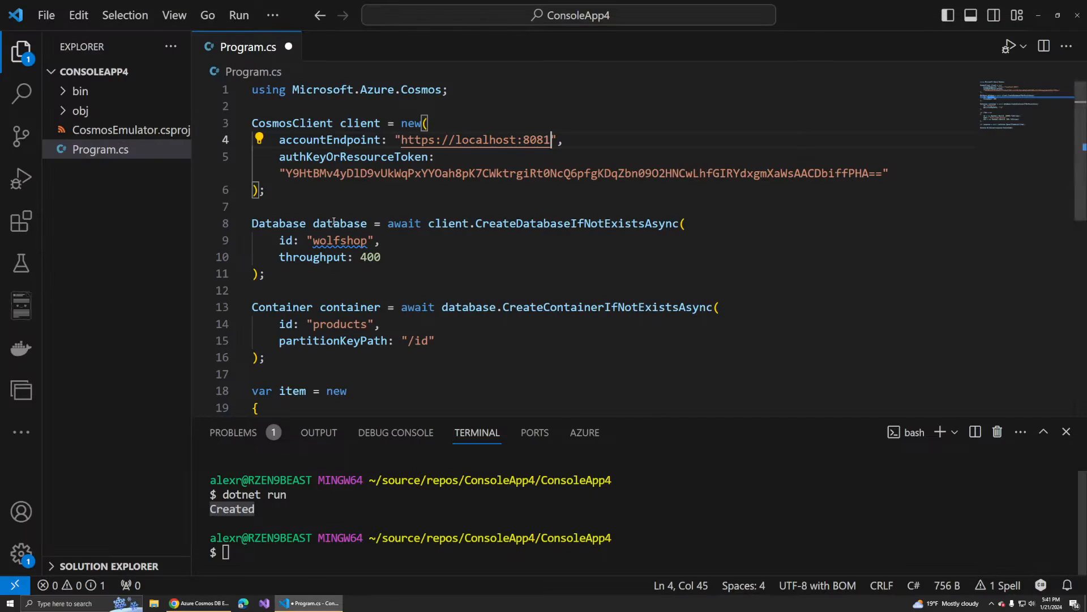
{"action": "left_click_drag", "start_coordinate": [286, 172], "coordinate": [884, 173]}
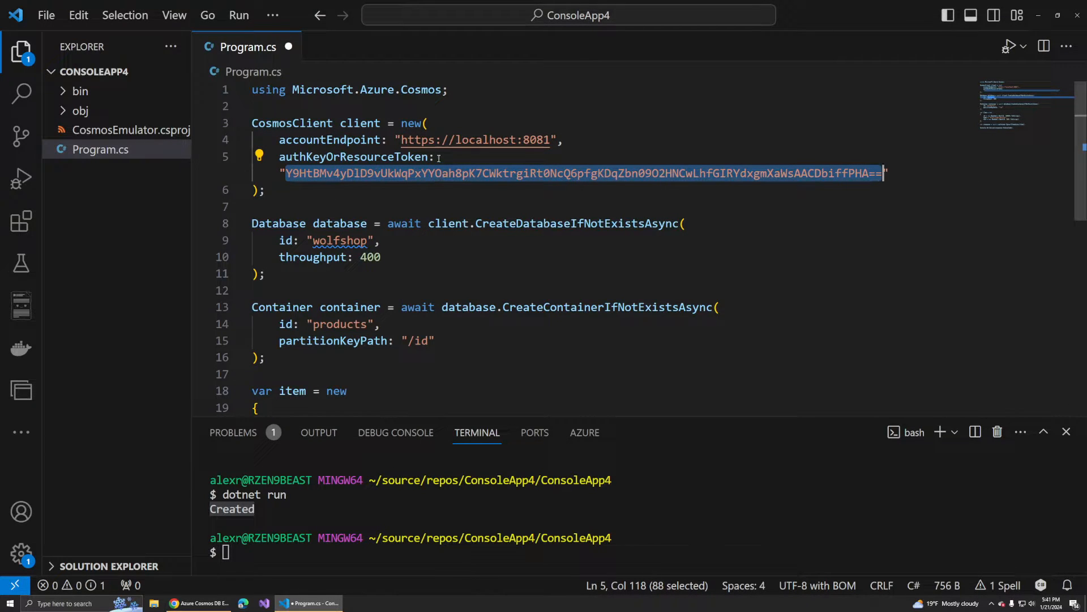
{"action": "key", "text": "ctrl+v"}
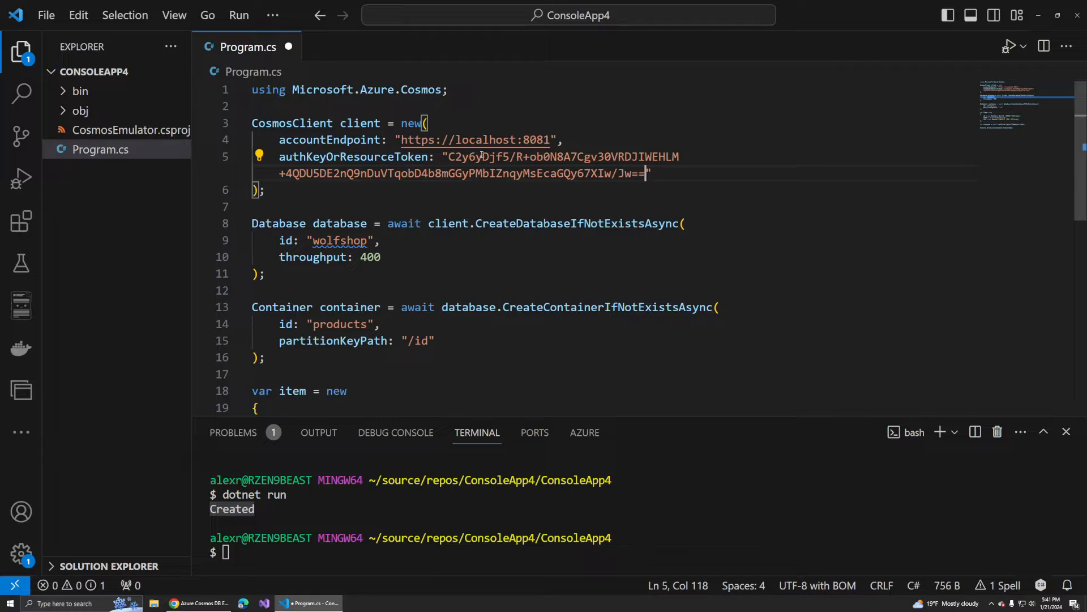
- Save Program.cs, run the console app against the emulator with dotnet run, and check the terminal output
{"action": "left_click", "coordinate": [279, 140]}
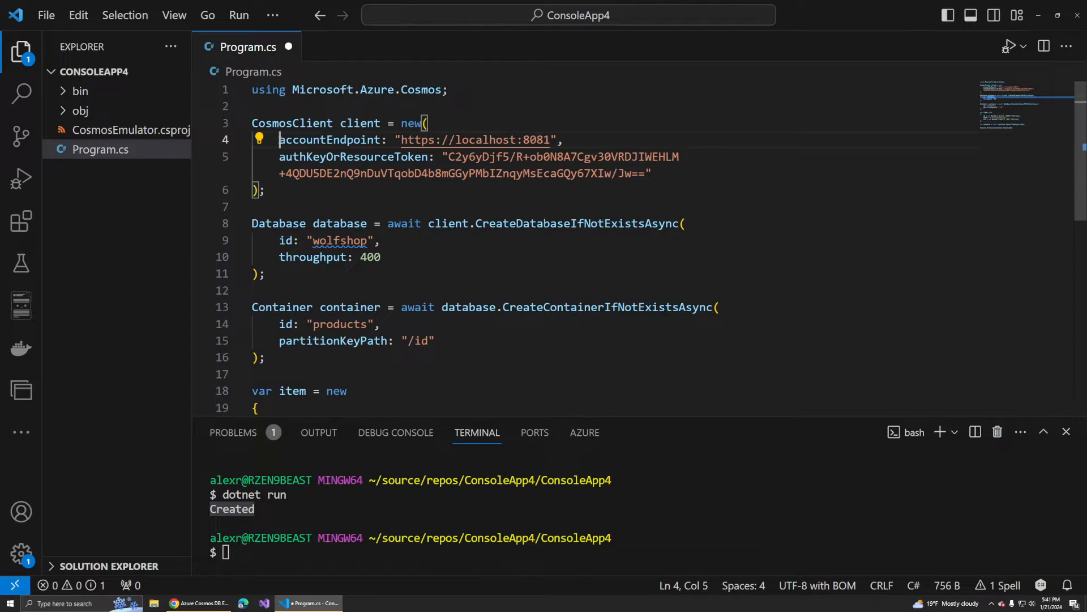
{"action": "left_click", "coordinate": [437, 257]}
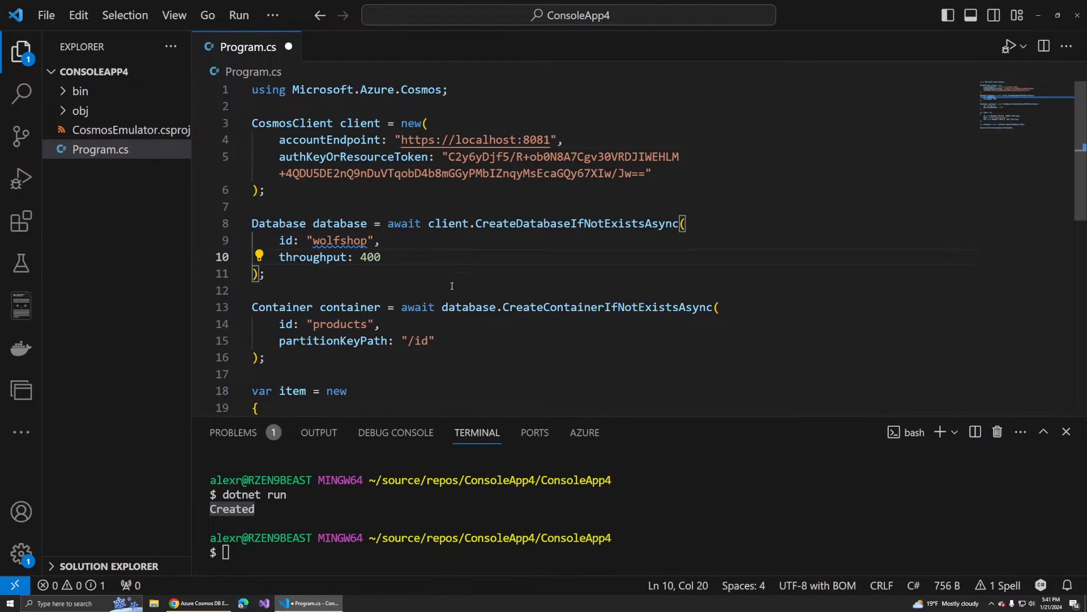
{"action": "key", "text": "ctrl+s"}
{"action": "left_click", "coordinate": [651, 535]}
{"action": "type", "text": "dotnet run"}
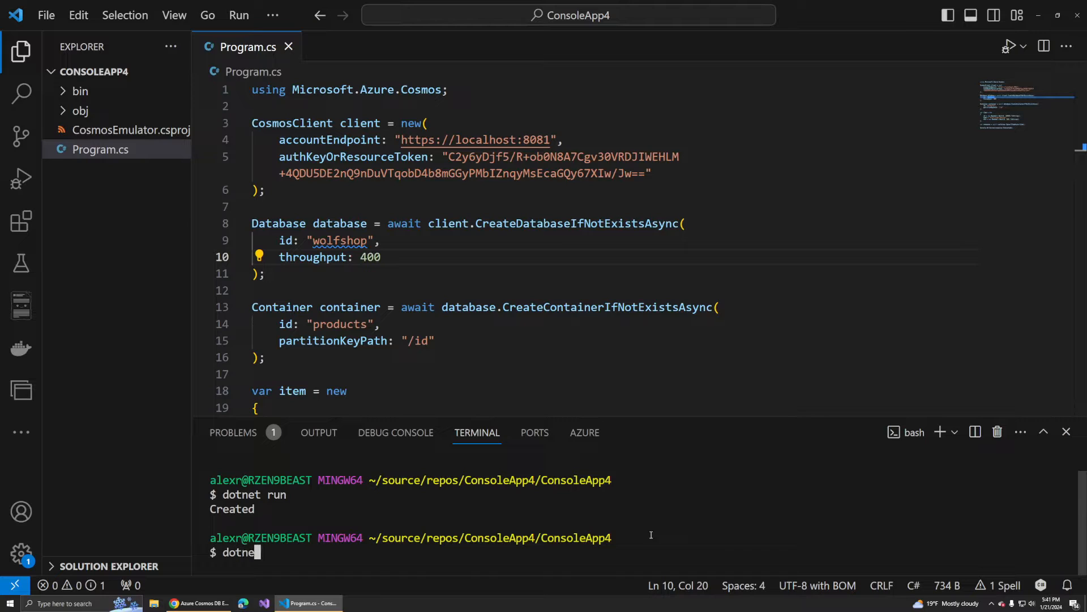
{"action": "key", "text": "Return"}
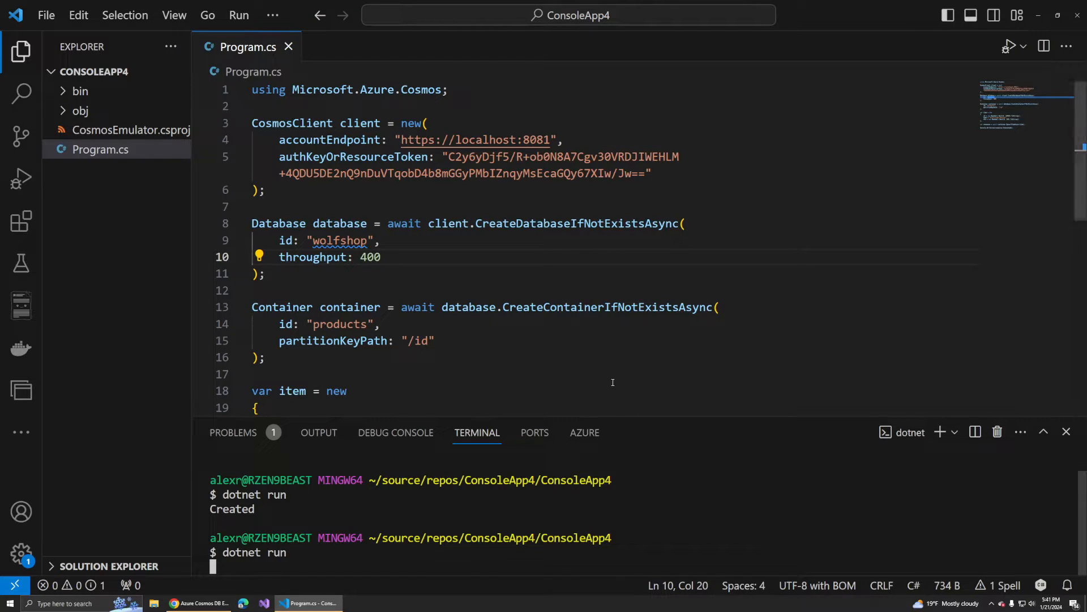
{"action": "double_click", "coordinate": [245, 528]}
{"action": "key", "text": "ctrl+c"}
- Switch to the emulator's Explorer in the browser, open the items of the wolfshop database's products container and refresh them
{"action": "left_click", "coordinate": [210, 605]}
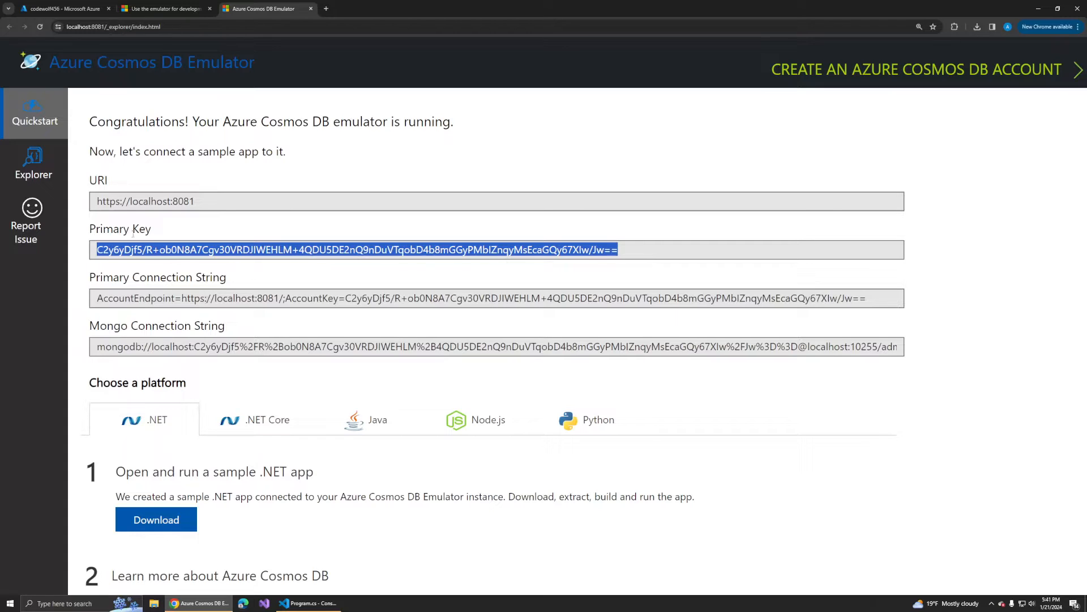
{"action": "left_click", "coordinate": [38, 158]}
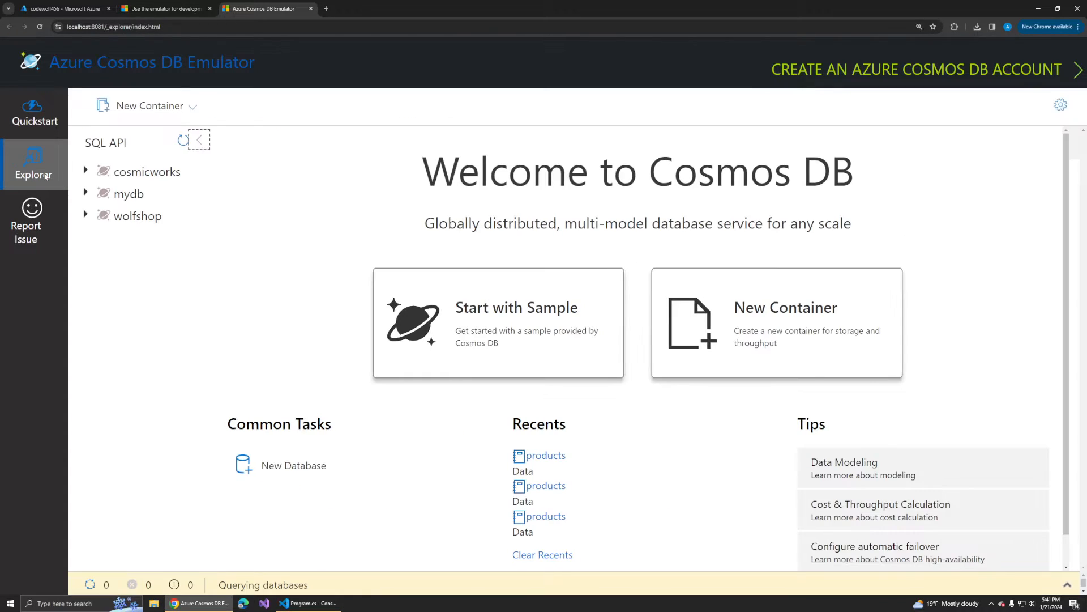
{"action": "scroll", "coordinate": [326, 342], "scroll_direction": "down", "scroll_amount": 1}
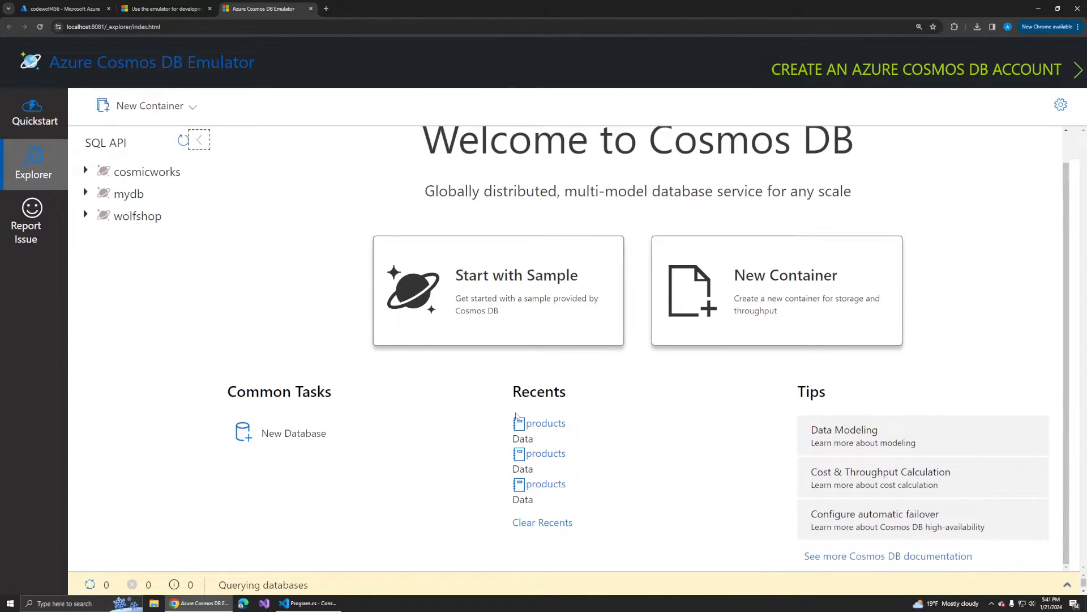
{"action": "left_click", "coordinate": [88, 215]}
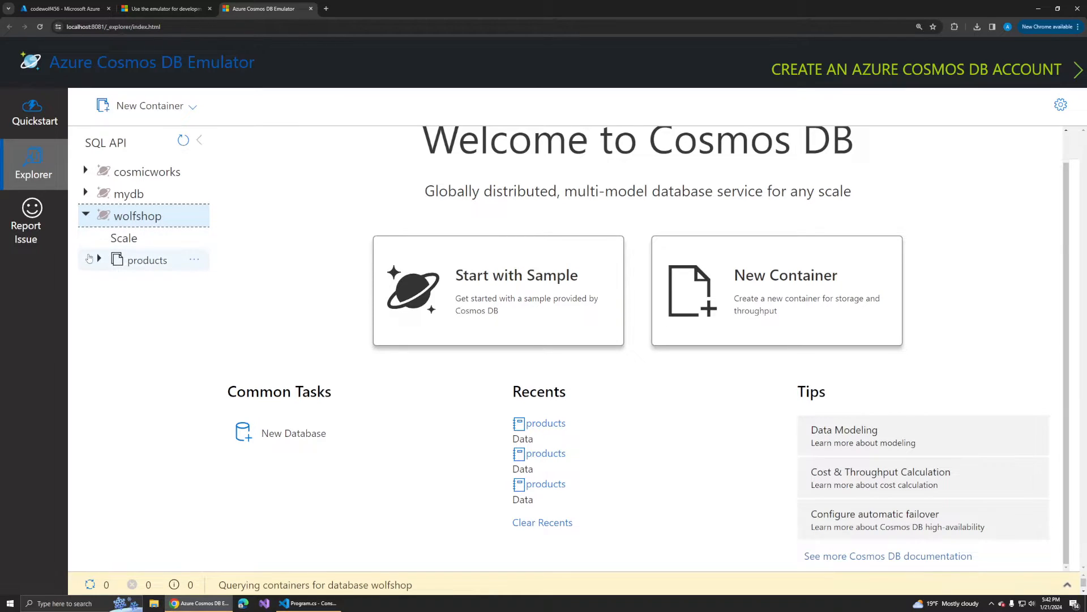
{"action": "left_click", "coordinate": [89, 258]}
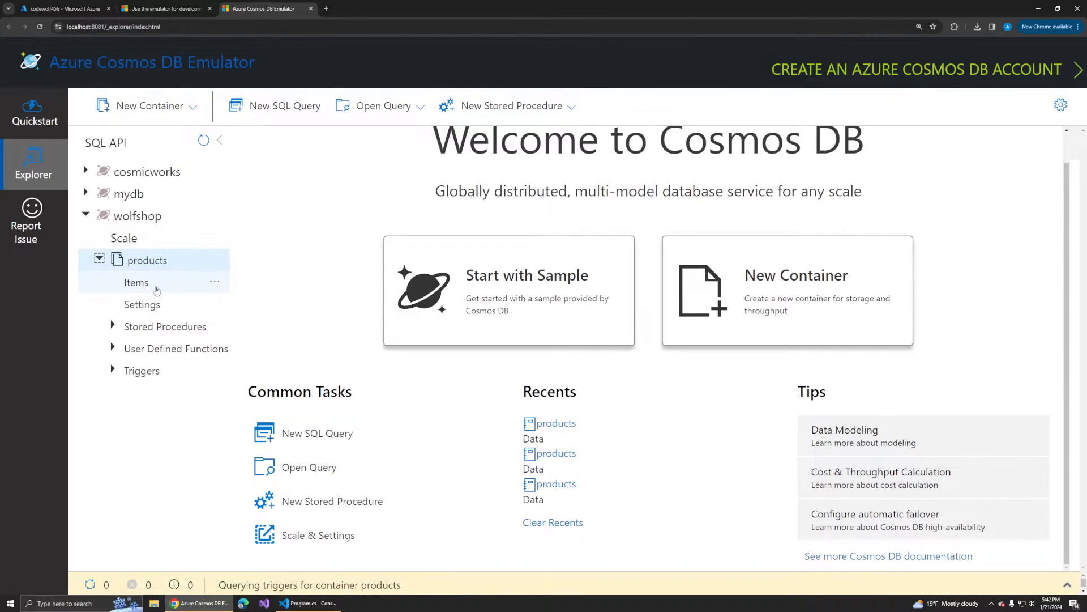
{"action": "left_click", "coordinate": [157, 290]}
{"action": "left_click", "coordinate": [390, 220]}
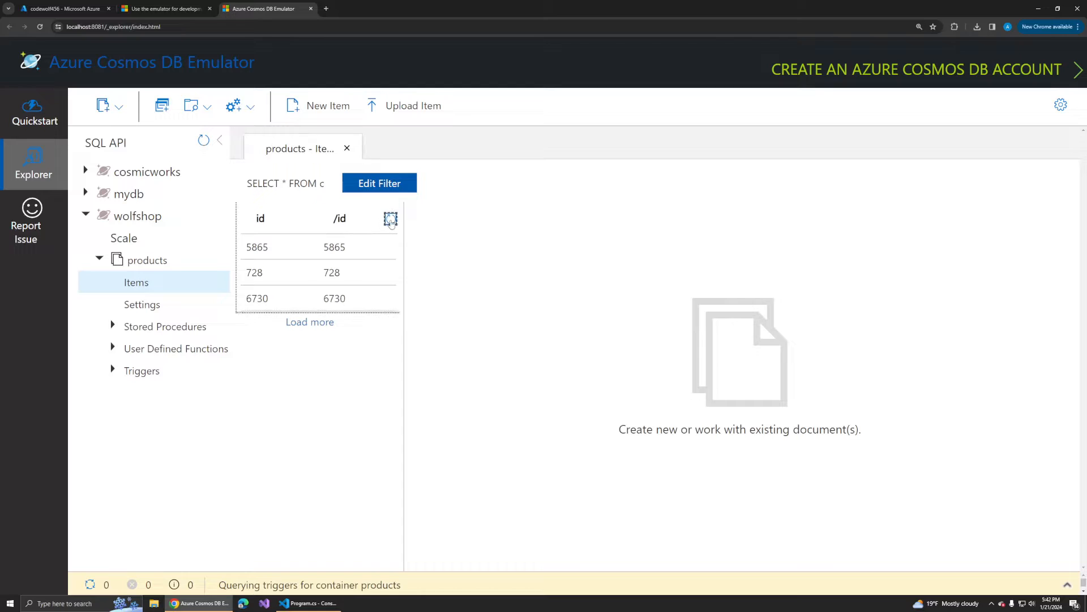
- Inspect documents 728, 5865 and 6730 in the emulator's products container and widen the item list
{"action": "left_click", "coordinate": [329, 271]}
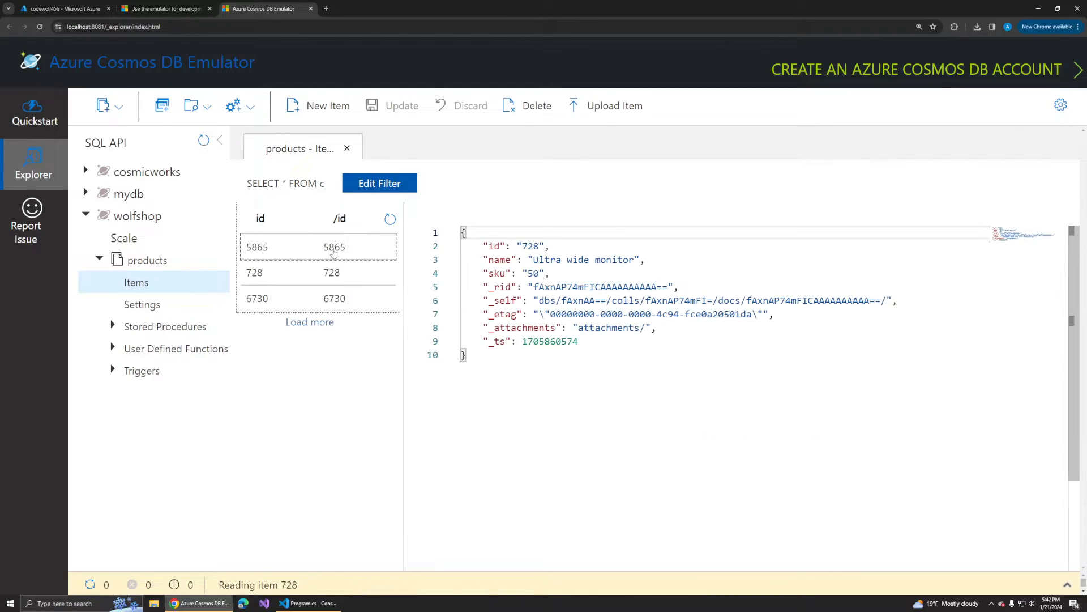
{"action": "left_click", "coordinate": [333, 254]}
{"action": "left_click", "coordinate": [339, 295]}
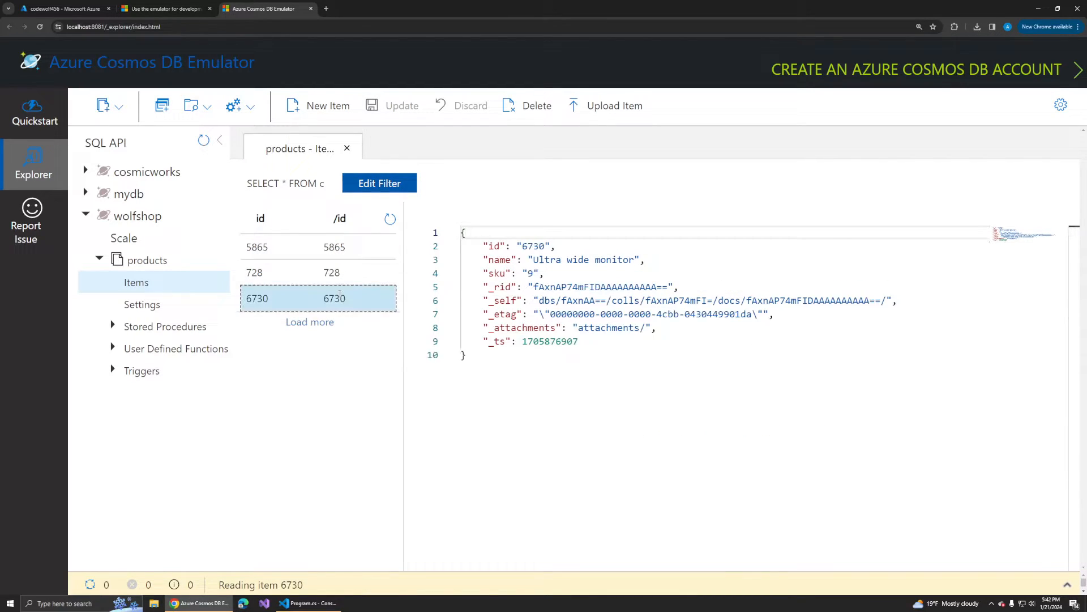
{"action": "left_click", "coordinate": [340, 273]}
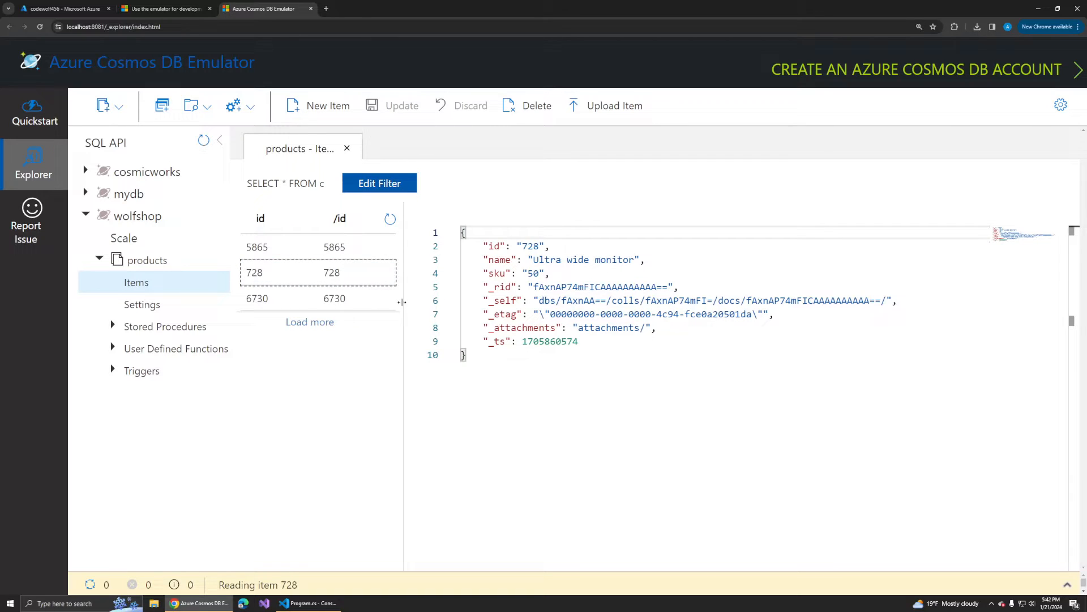
{"action": "left_click_drag", "start_coordinate": [401, 302], "coordinate": [480, 302]}
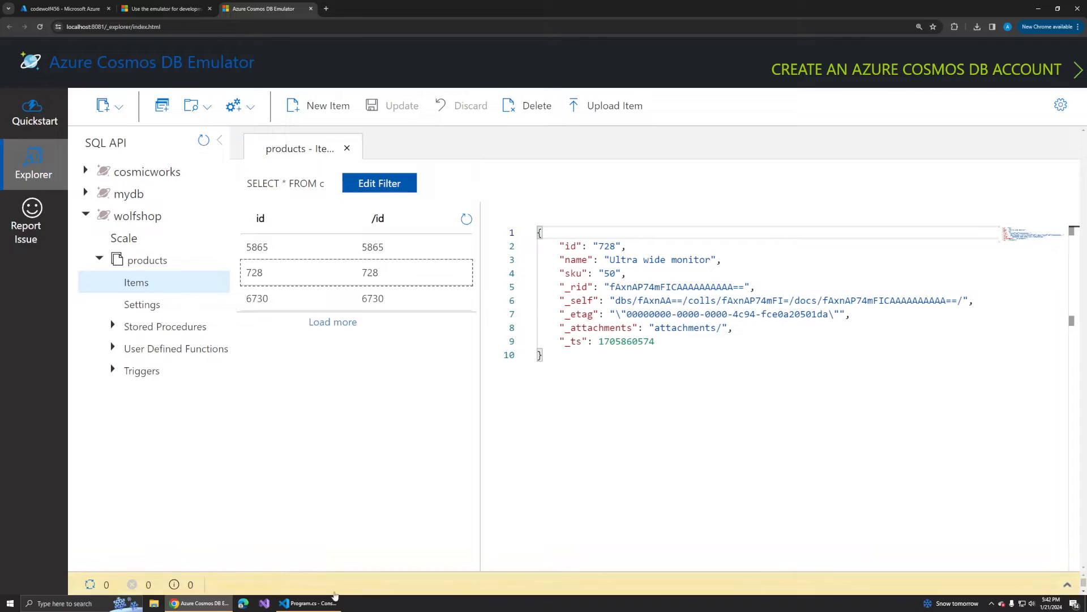
- Switch to VS Code and run the console app again with dotnet run
{"action": "left_click", "coordinate": [308, 603]}
{"action": "key", "text": "Up"}
{"action": "key", "text": "Return"}
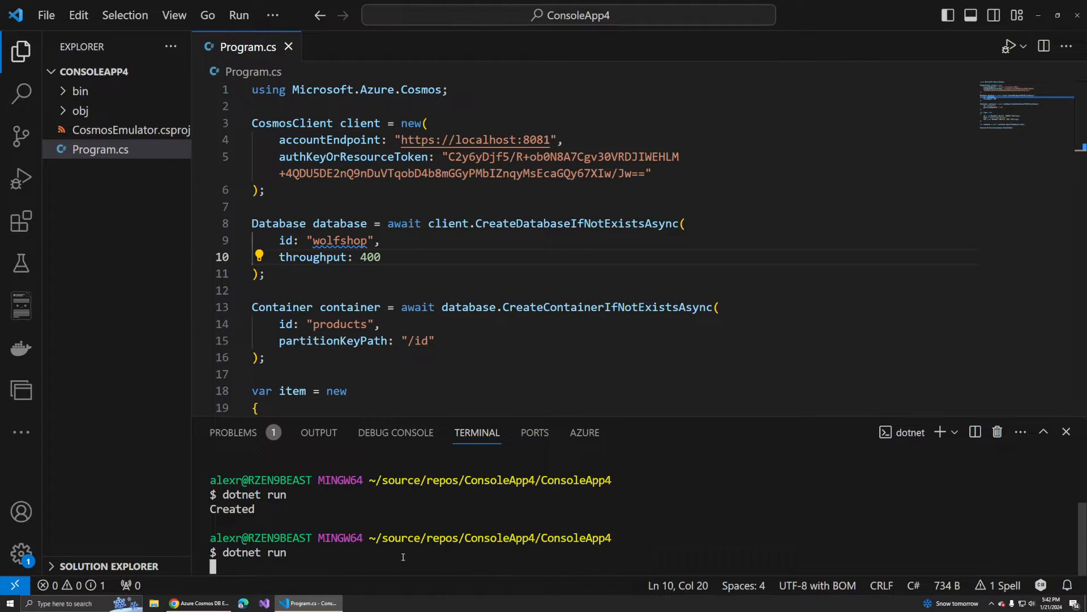
- Switch to the emulator in the browser, refresh the products items, inspect document 5318 and return to the Quickstart page
{"action": "left_click", "coordinate": [200, 602]}
{"action": "left_click", "coordinate": [466, 219]}
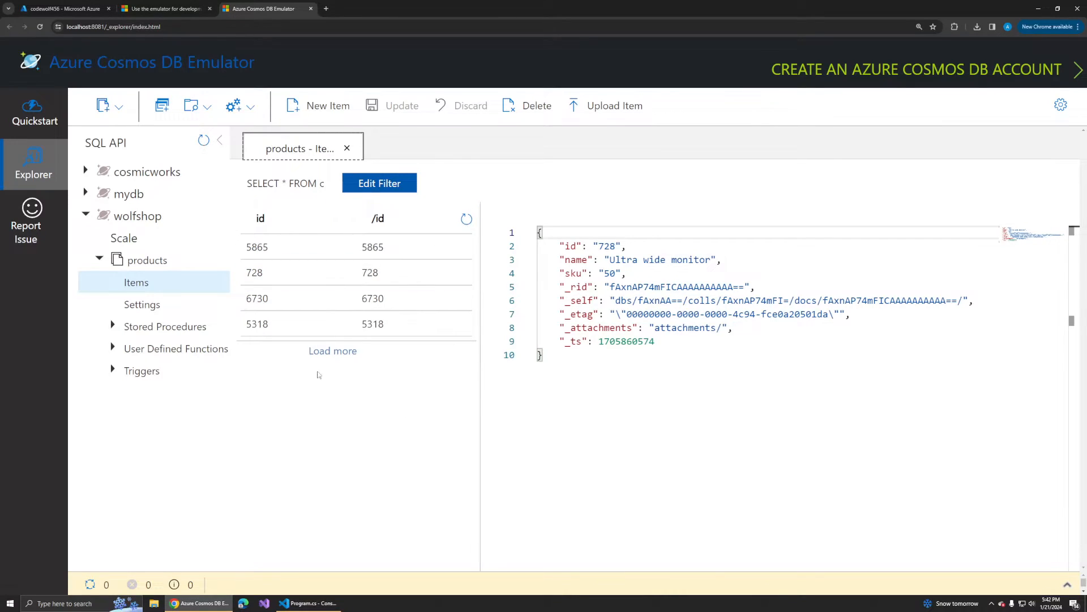
{"action": "left_click", "coordinate": [374, 333]}
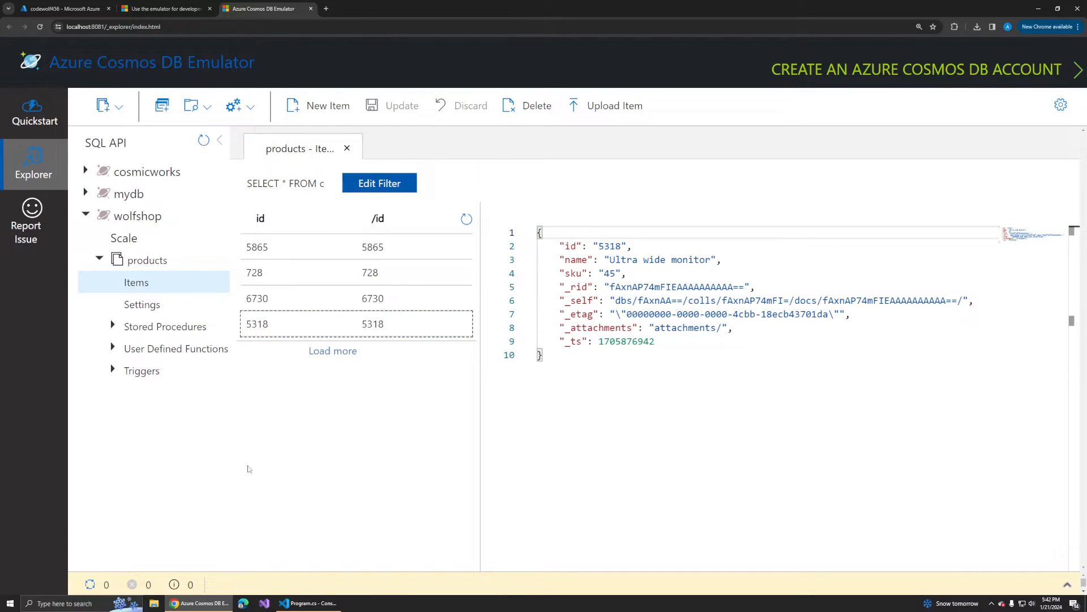
{"action": "left_click", "coordinate": [34, 112]}
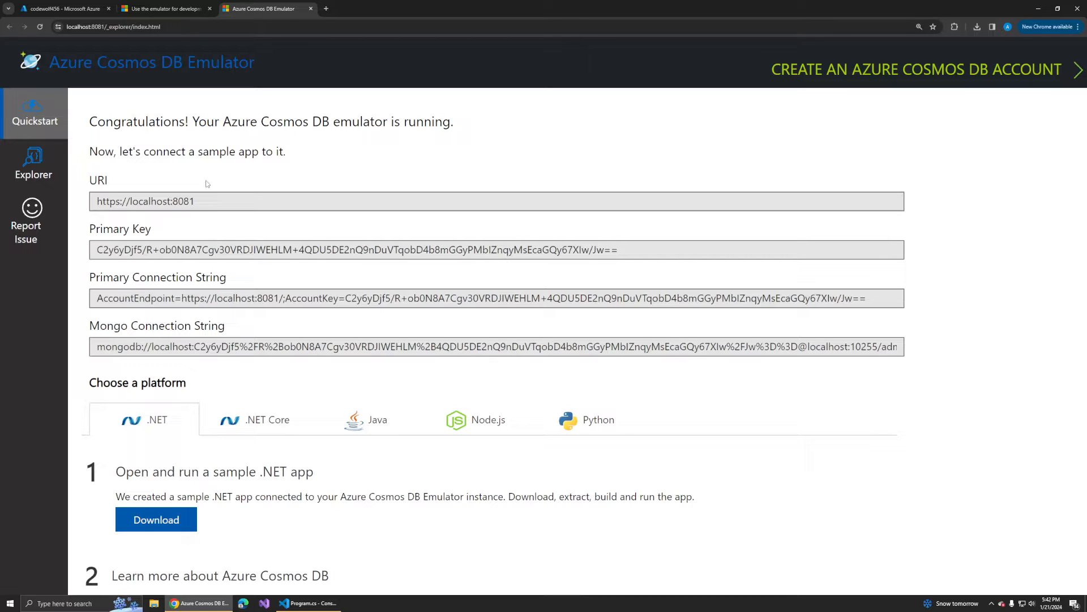
- Review the emulator's local Windows install instructions on Microsoft Learn, then highlight the URI and primary key on the emulator's Quickstart page
{"action": "left_click", "coordinate": [164, 8]}
{"action": "scroll", "coordinate": [600, 307], "scroll_direction": "down", "scroll_amount": 4}
{"action": "scroll", "coordinate": [615, 429], "scroll_direction": "up", "scroll_amount": 3}
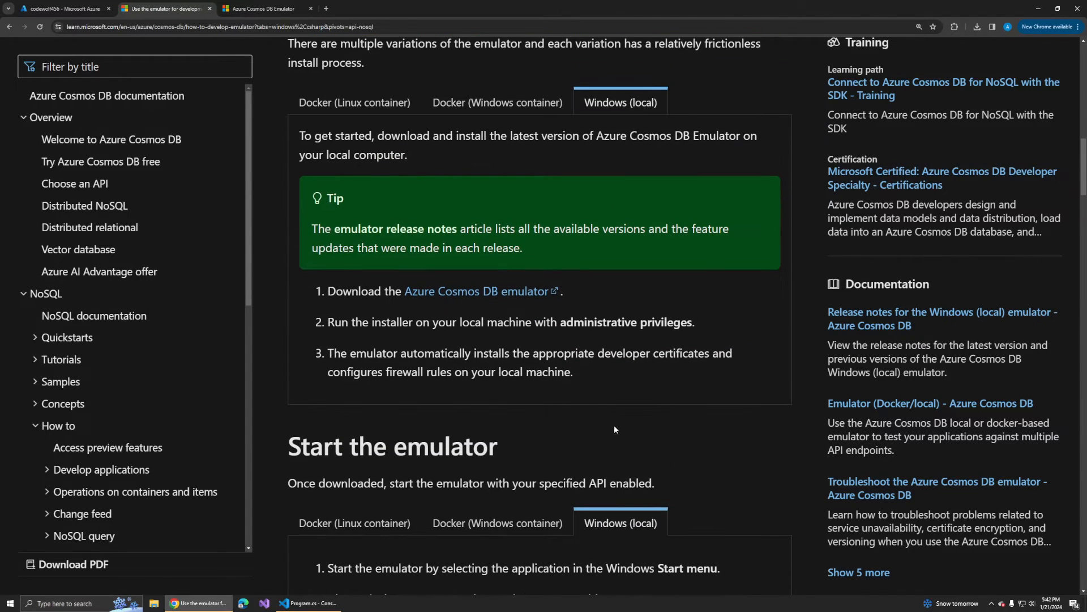
{"action": "left_click", "coordinate": [266, 9]}
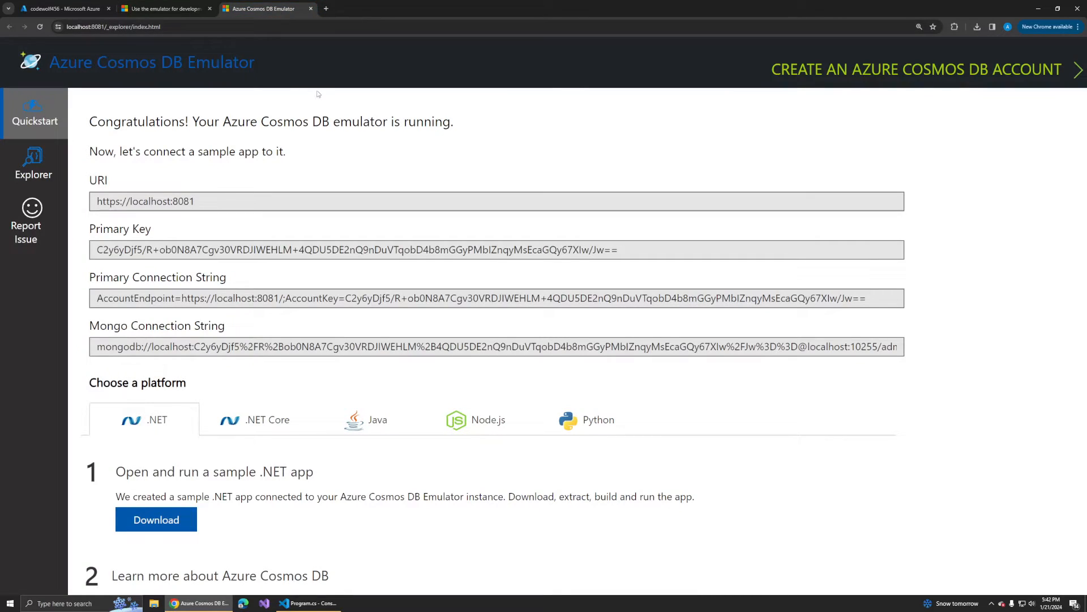
{"action": "left_click_drag", "start_coordinate": [217, 204], "coordinate": [85, 206]}
{"action": "triple_click", "coordinate": [178, 250]}
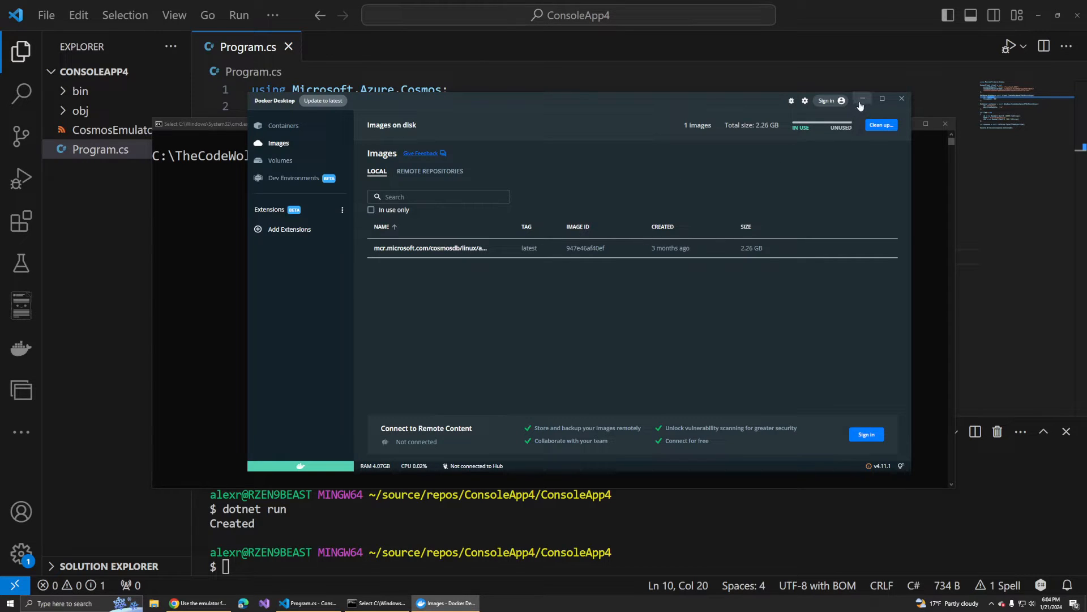
- Minimize Docker Desktop and run docker pull mcr.microsoft.com/cosmosdb/linux/azure-cosmos-emulator:latest in the Command Prompt
{"action": "left_click", "coordinate": [862, 99]}
{"action": "right_click", "coordinate": [406, 158]}
{"action": "left_click_drag", "start_coordinate": [382, 157], "coordinate": [947, 158]}
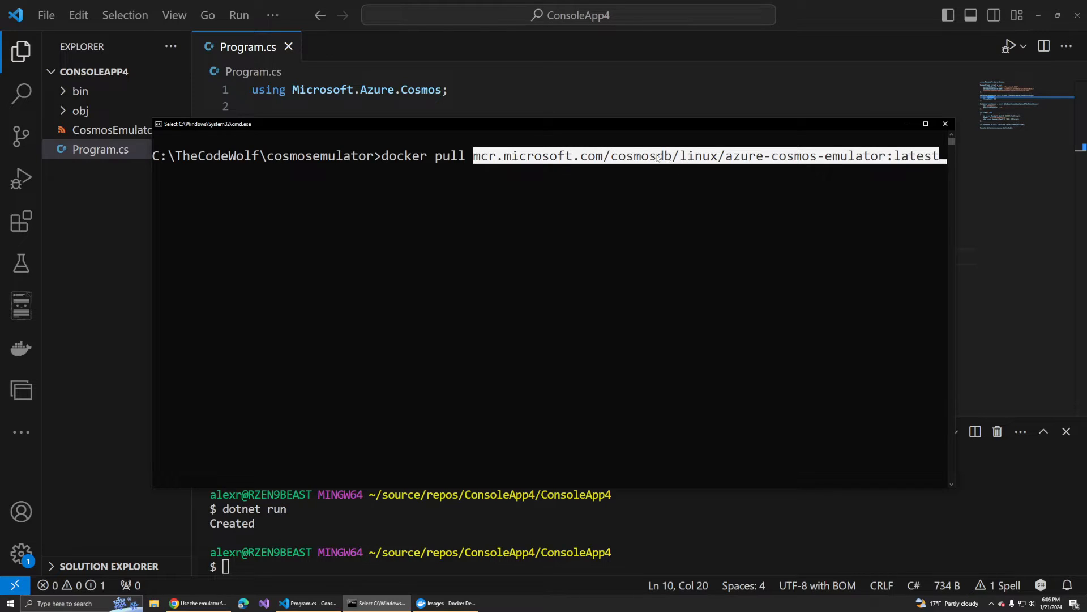
{"action": "left_click", "coordinate": [799, 155]}
{"action": "key", "text": "Escape"}
{"action": "key", "text": "Return"}
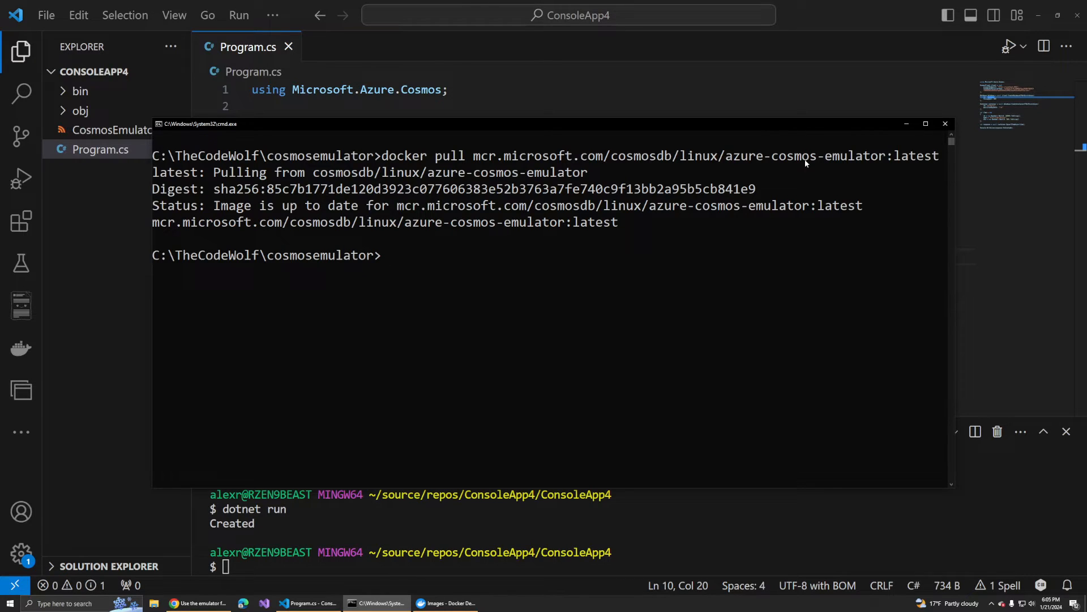
- List the local images with docker images, compare them with the image list in Docker Desktop and return to the Command Prompt
{"action": "type", "text": "docker images"}
{"action": "key", "text": "Return"}
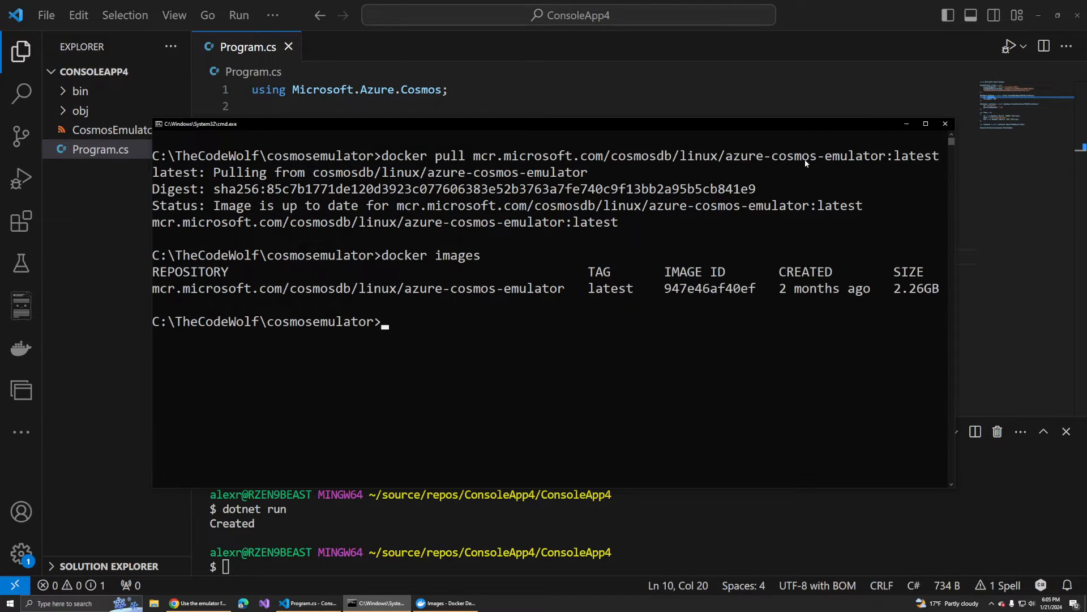
{"action": "left_click", "coordinate": [445, 603]}
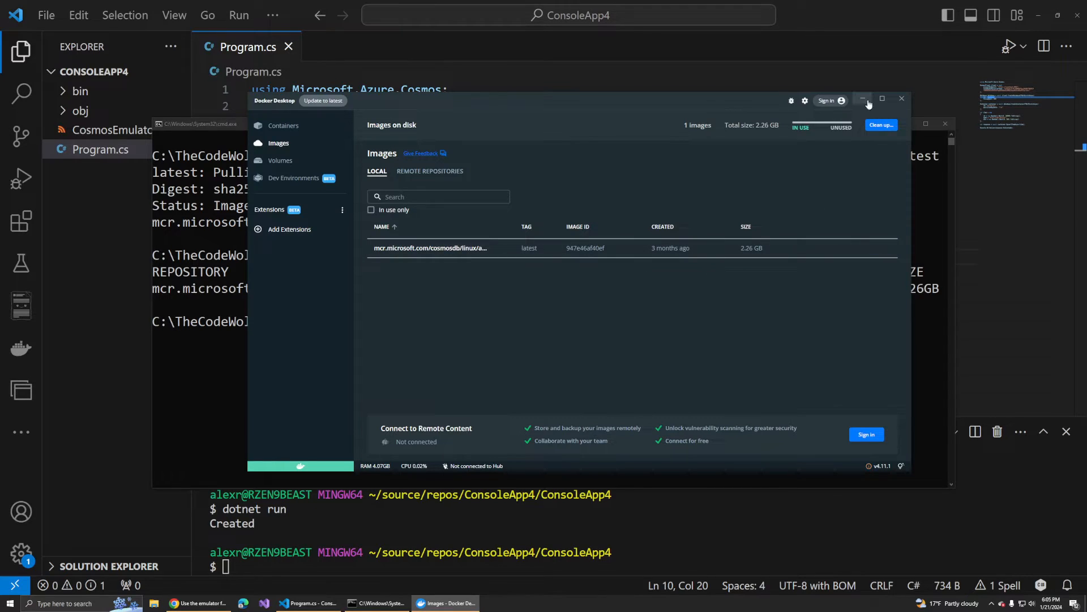
{"action": "left_click", "coordinate": [863, 99]}
{"action": "left_click", "coordinate": [690, 355]}
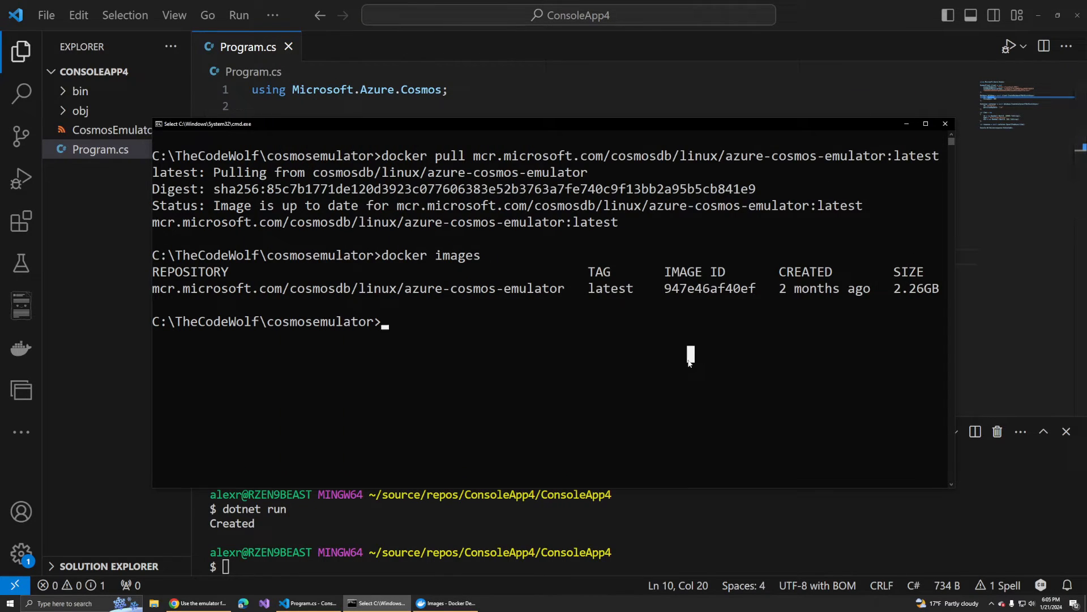
- Start the emulator container with docker run mcr.microsoft.com/cosmosdb/linux/azure-cosmos-emulator:latest, reusing the image name from the pull command
{"action": "type", "text": "docker run --interactive --tt"}
{"action": "key", "text": "BackSpace"}
{"action": "key", "text": "BackSpace"}
{"action": "key", "text": "BackSpace"}
{"action": "key", "text": "BackSpace"}
{"action": "key", "text": "BackSpace"}
{"action": "key", "text": "BackSpace"}
{"action": "key", "text": "BackSpace"}
{"action": "key", "text": "BackSpace"}
{"action": "key", "text": "BackSpace"}
{"action": "key", "text": "BackSpace"}
{"action": "key", "text": "BackSpace"}
{"action": "key", "text": "BackSpace"}
{"action": "key", "text": "BackSpace"}
{"action": "key", "text": "BackSpace"}
{"action": "key", "text": "BackSpace"}
{"action": "key", "text": "BackSpace"}
{"action": "key", "text": "BackSpace"}
{"action": "key", "text": "BackSpace"}
{"action": "key", "text": "BackSpace"}
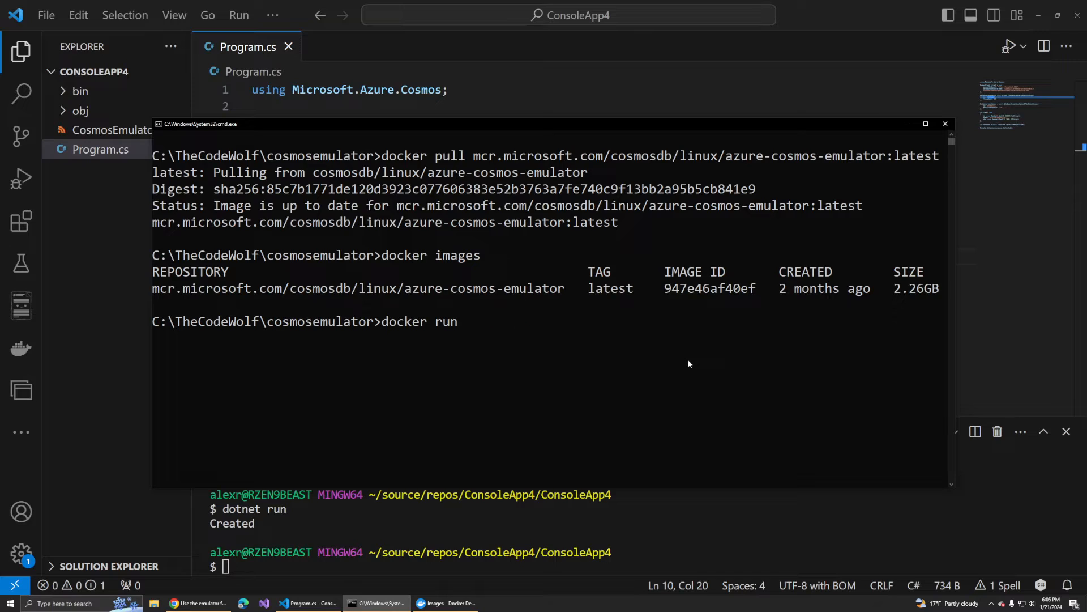
{"action": "left_click_drag", "start_coordinate": [474, 156], "coordinate": [939, 158]}
{"action": "key", "text": "ctrl+c"}
{"action": "key", "text": "ctrl+v"}
{"action": "key", "text": "Return"}
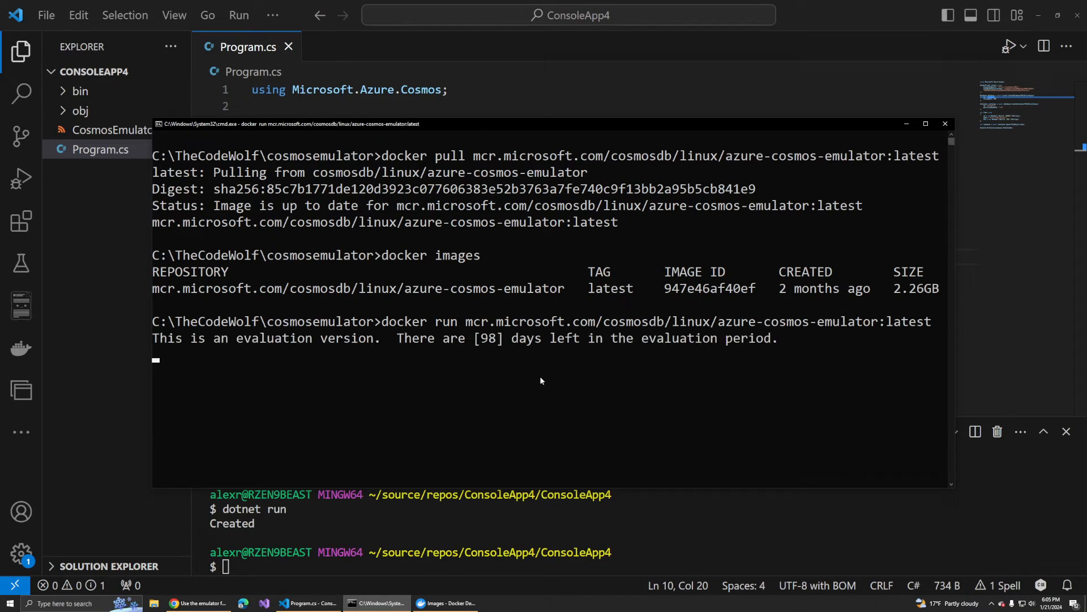
- Examine the evaluation notice in the container's startup output and let the startup continue
{"action": "left_click_drag", "start_coordinate": [157, 340], "coordinate": [229, 341]}
{"action": "left_click", "coordinate": [232, 354]}
{"action": "key", "text": "Escape"}
{"action": "left_click_drag", "start_coordinate": [776, 340], "coordinate": [161, 347]}
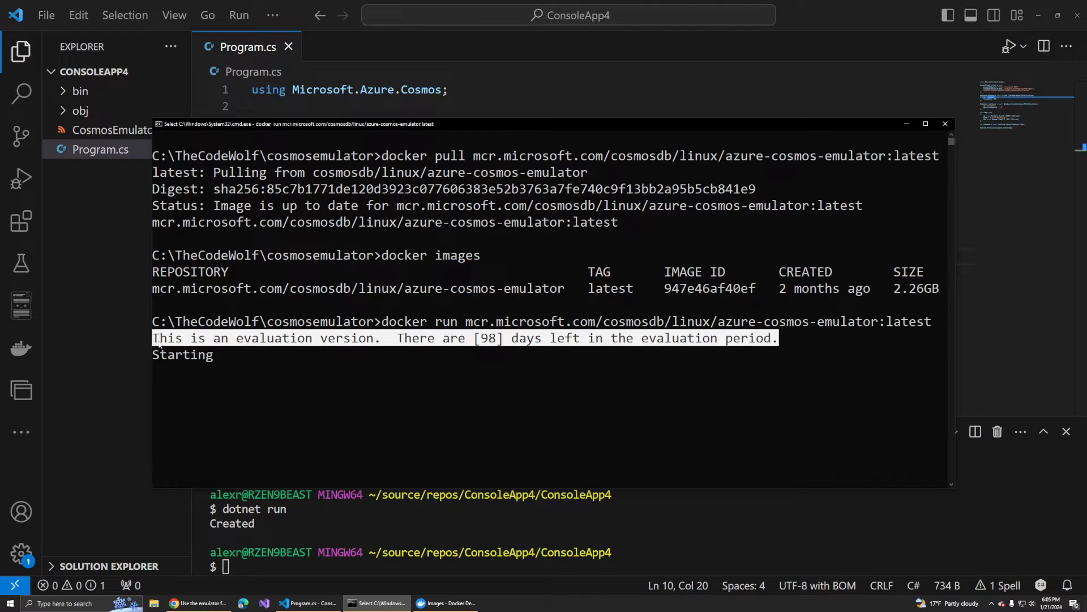
{"action": "left_click", "coordinate": [159, 341]}
{"action": "left_click_drag", "start_coordinate": [157, 339], "coordinate": [498, 340]}
{"action": "left_click", "coordinate": [779, 339]}
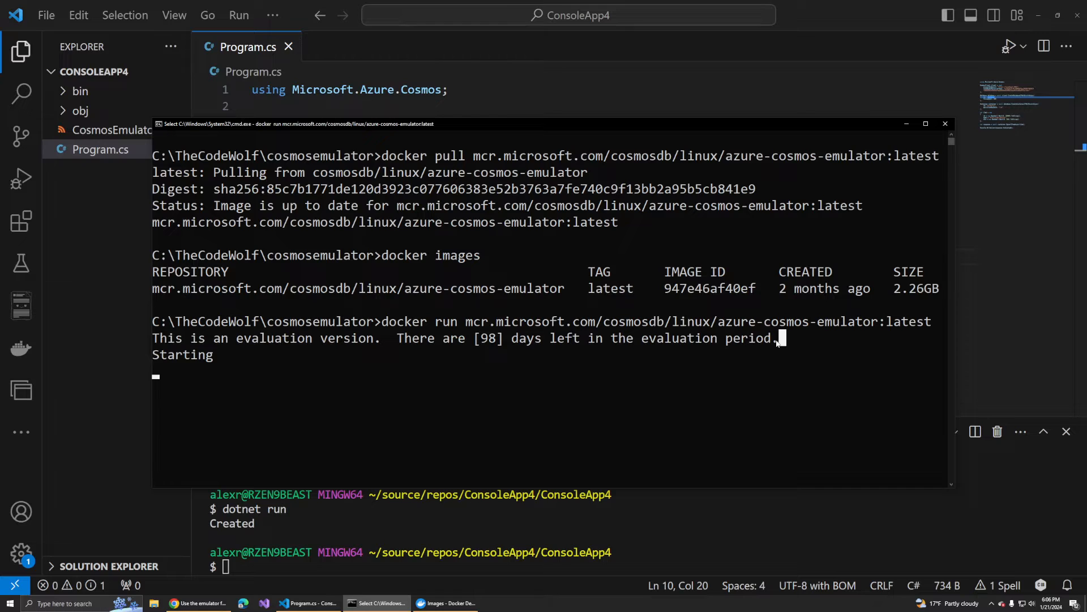
{"action": "left_click", "coordinate": [676, 387]}
{"action": "key", "text": "Escape"}
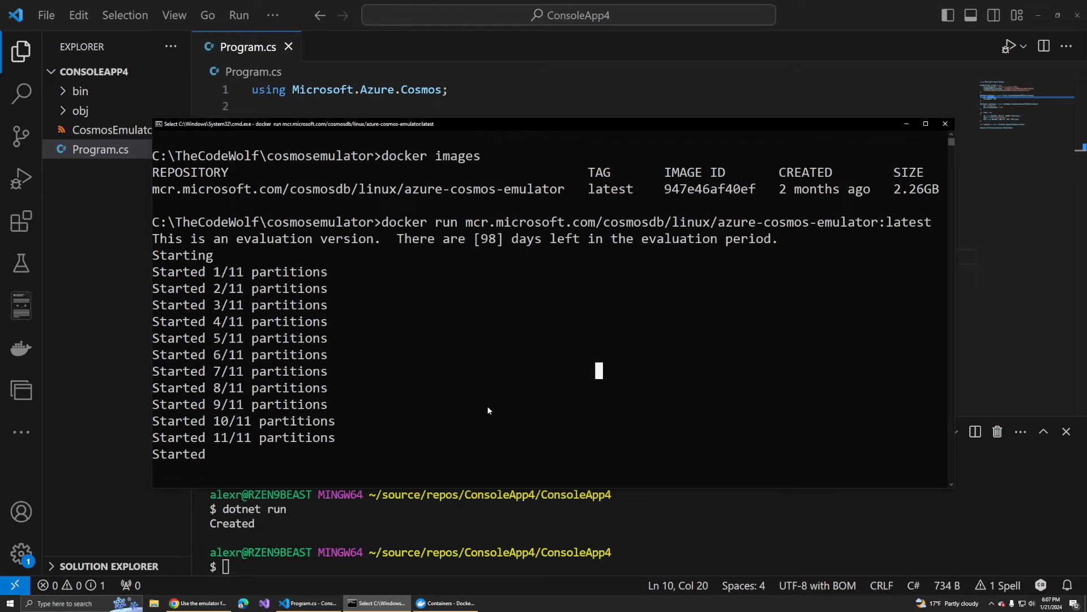
{"action": "left_click", "coordinate": [215, 602]}
{"action": "left_click", "coordinate": [264, 28]}
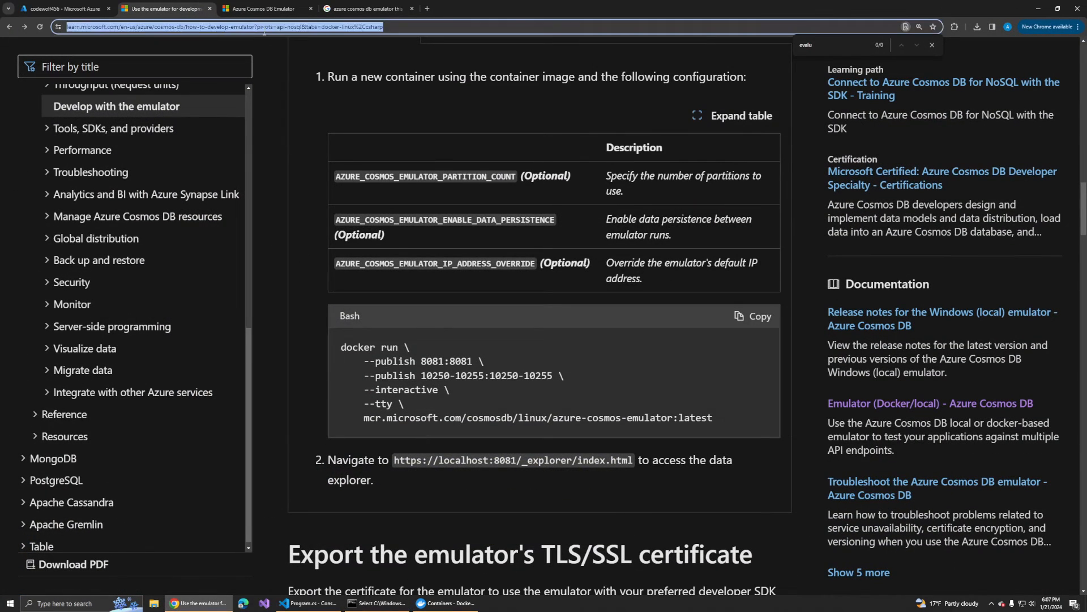
{"action": "key", "text": "ctrl+v"}
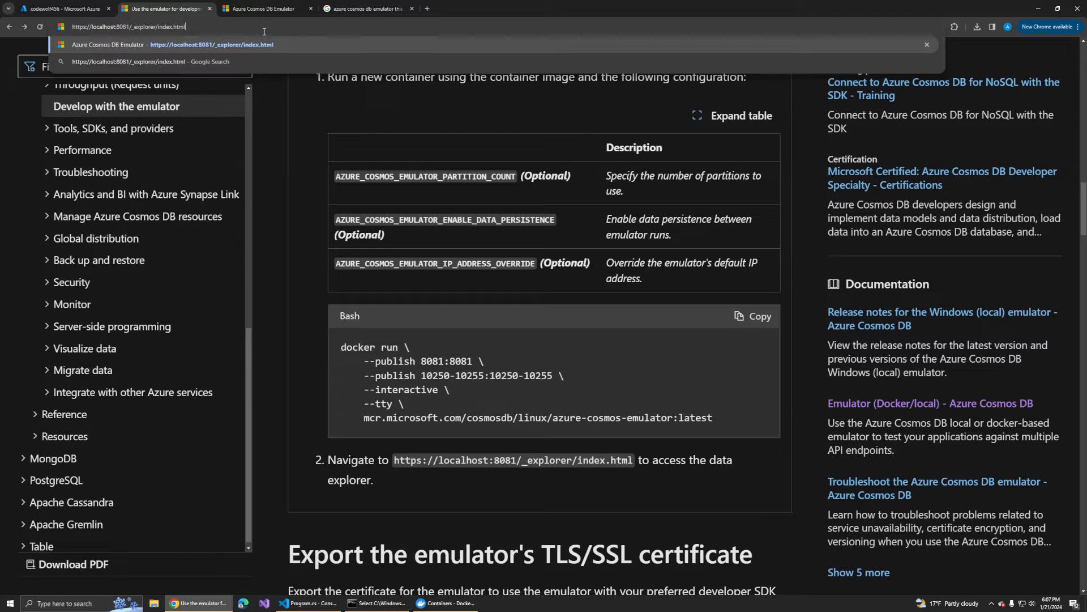
{"action": "key", "text": "Return"}
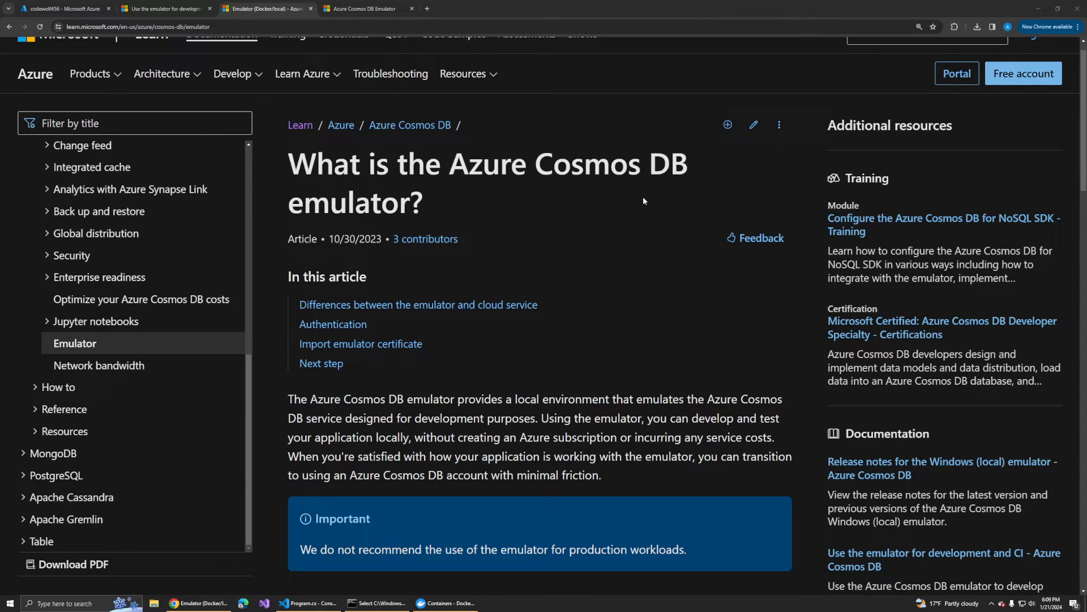
- Read the differences between the emulator and the cloud service in the Microsoft Learn article, highlighting the provisioned throughput limitation
{"action": "scroll", "coordinate": [624, 227], "scroll_direction": "down", "scroll_amount": 6}
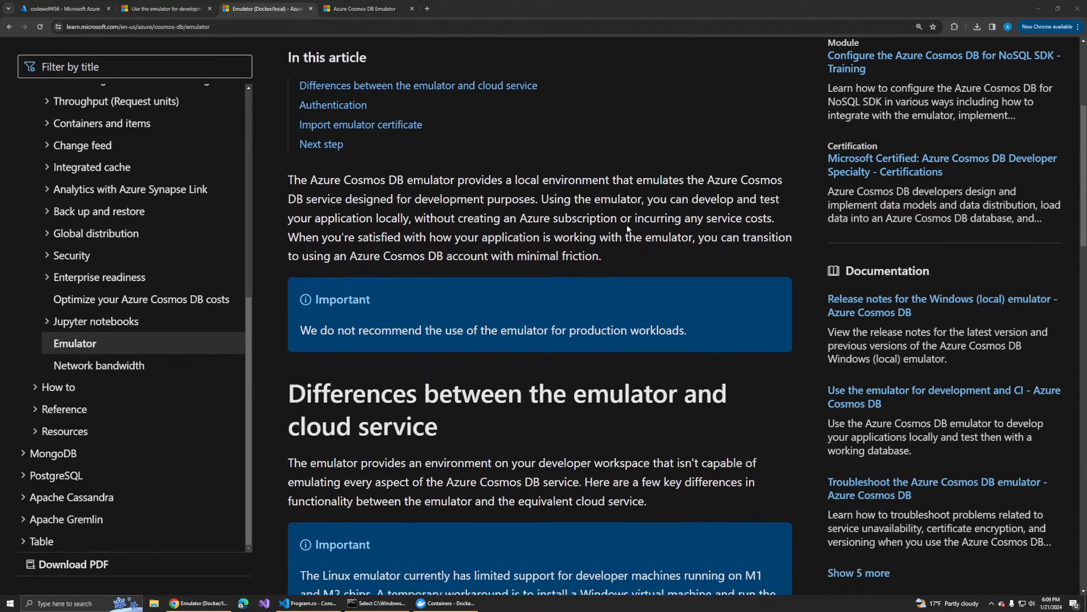
{"action": "scroll", "coordinate": [647, 195], "scroll_direction": "down", "scroll_amount": 3}
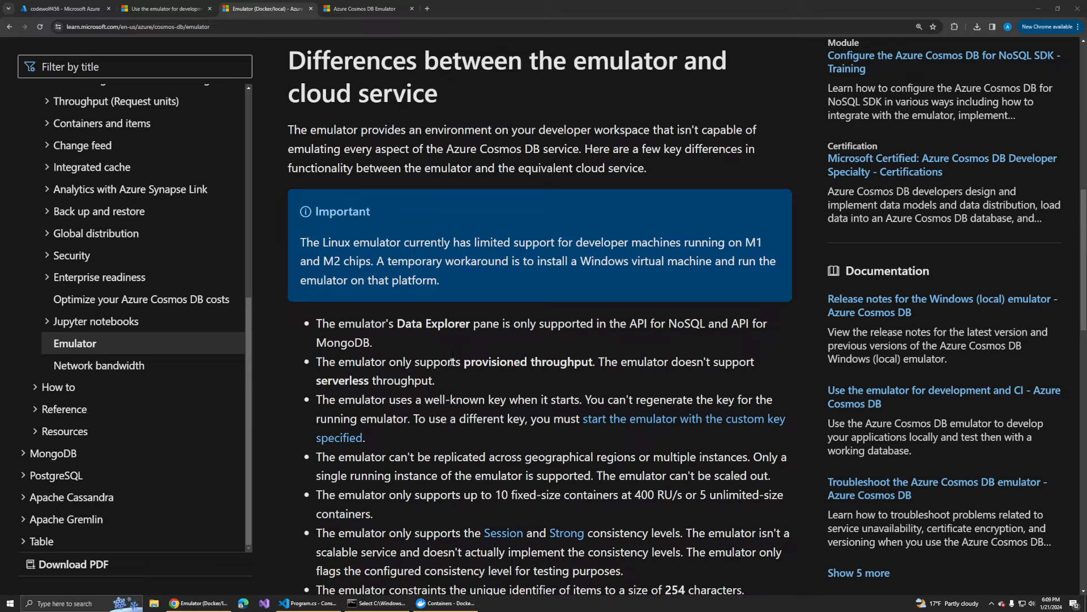
{"action": "left_click_drag", "start_coordinate": [323, 361], "coordinate": [597, 373]}
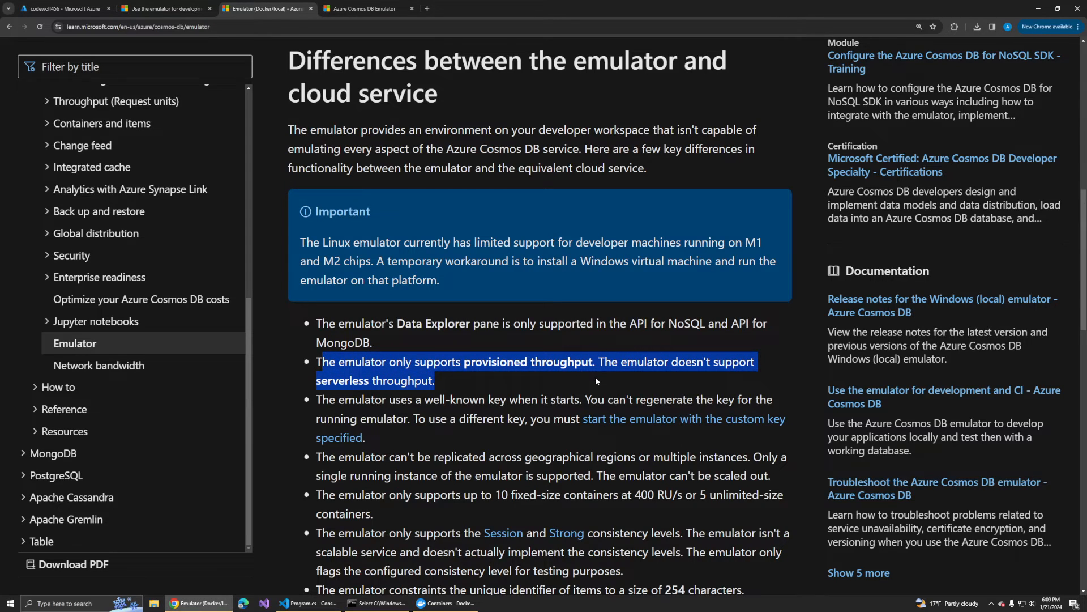
{"action": "left_click", "coordinate": [595, 377]}
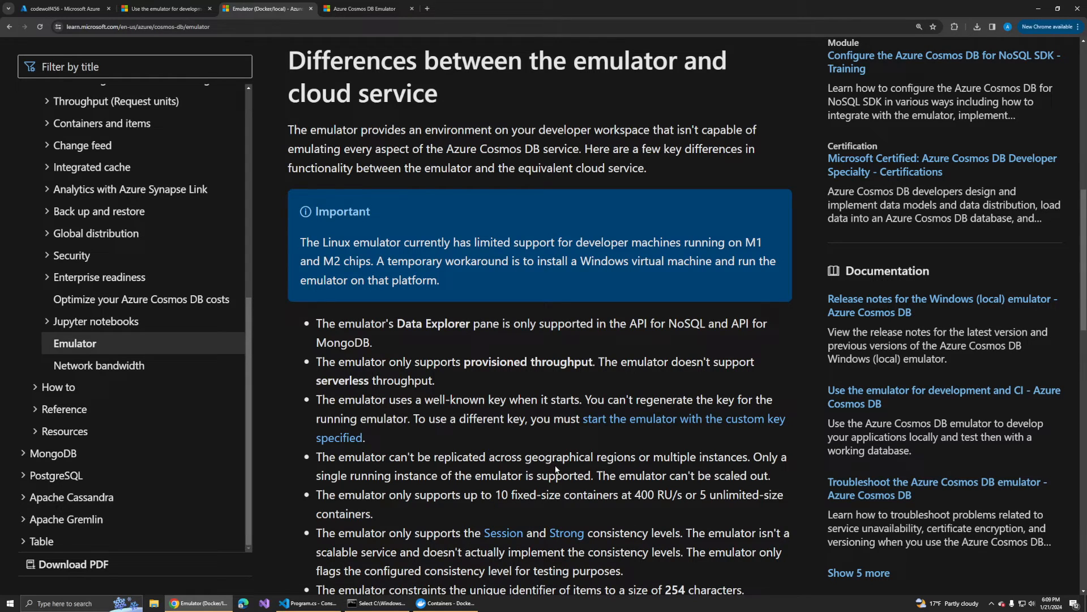
{"action": "scroll", "coordinate": [556, 469], "scroll_direction": "down", "scroll_amount": 2}
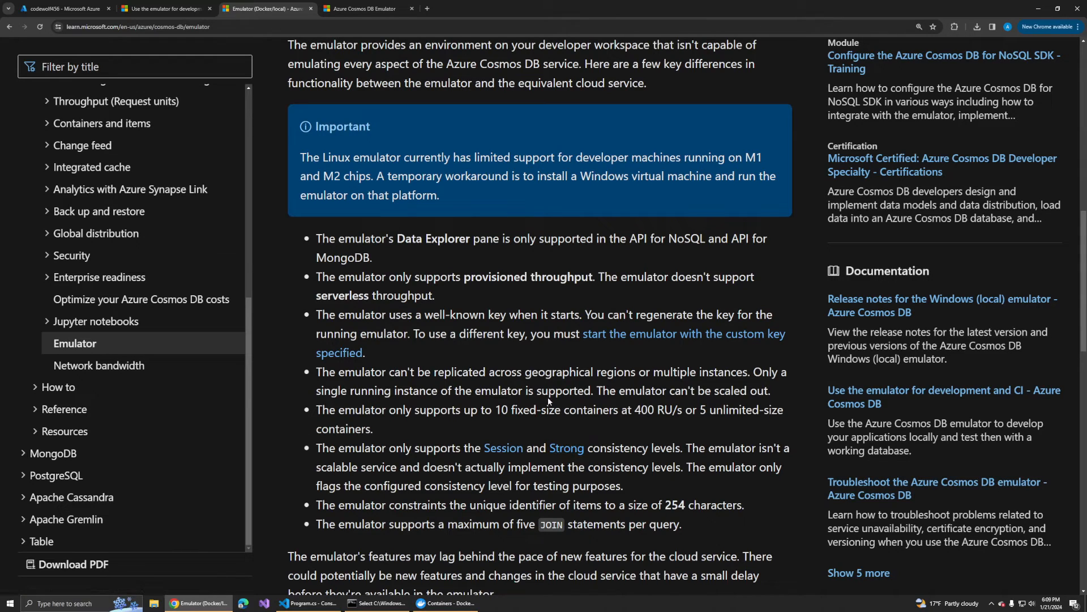
- Switch to the article on developing locally with the emulator and review its Docker Linux container pull, run and certificate export instructions
{"action": "key", "text": "ctrl+shift+Tab"}
{"action": "key", "text": "ctrl+l"}
{"action": "type", "text": "a"}
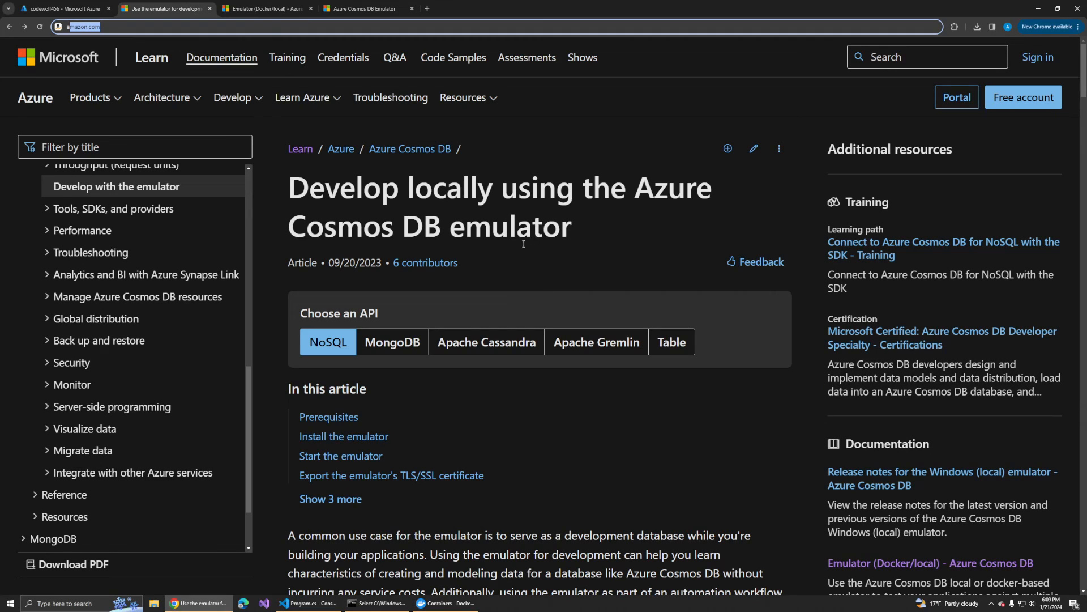
{"action": "scroll", "coordinate": [519, 274], "scroll_direction": "down", "scroll_amount": 6}
{"action": "scroll", "coordinate": [541, 292], "scroll_direction": "down", "scroll_amount": 5}
{"action": "scroll", "coordinate": [446, 315], "scroll_direction": "down", "scroll_amount": 9}
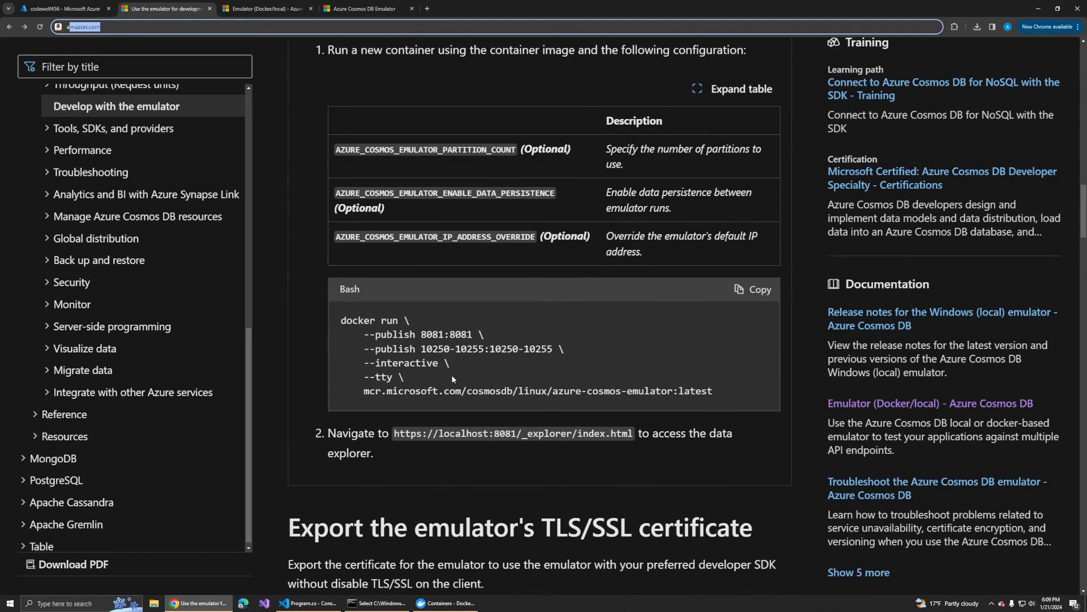
{"action": "scroll", "coordinate": [448, 376], "scroll_direction": "down", "scroll_amount": 3}
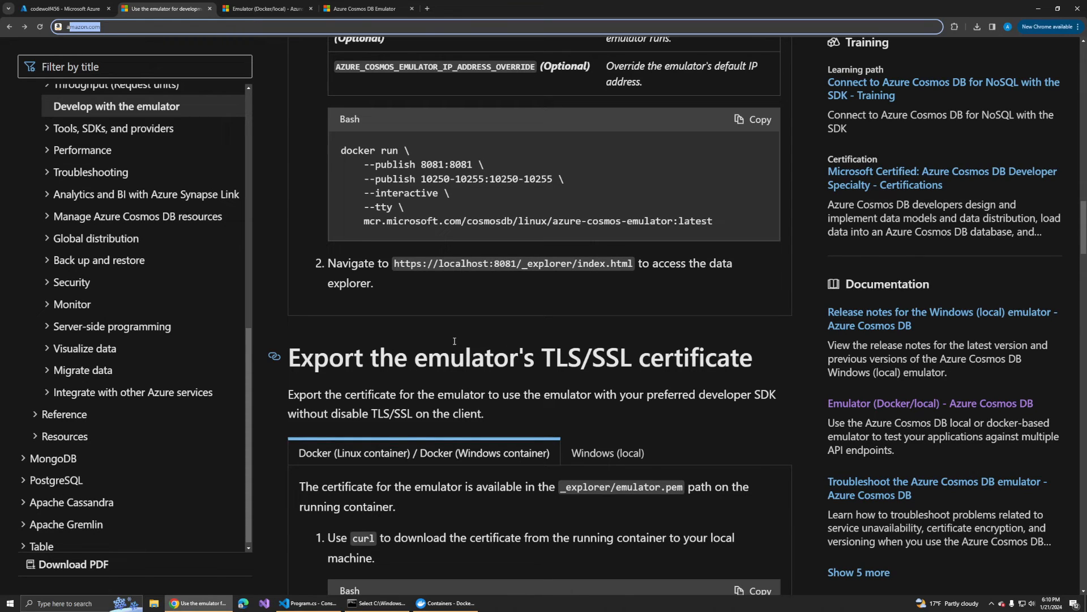
{"action": "scroll", "coordinate": [454, 341], "scroll_direction": "up", "scroll_amount": 1}
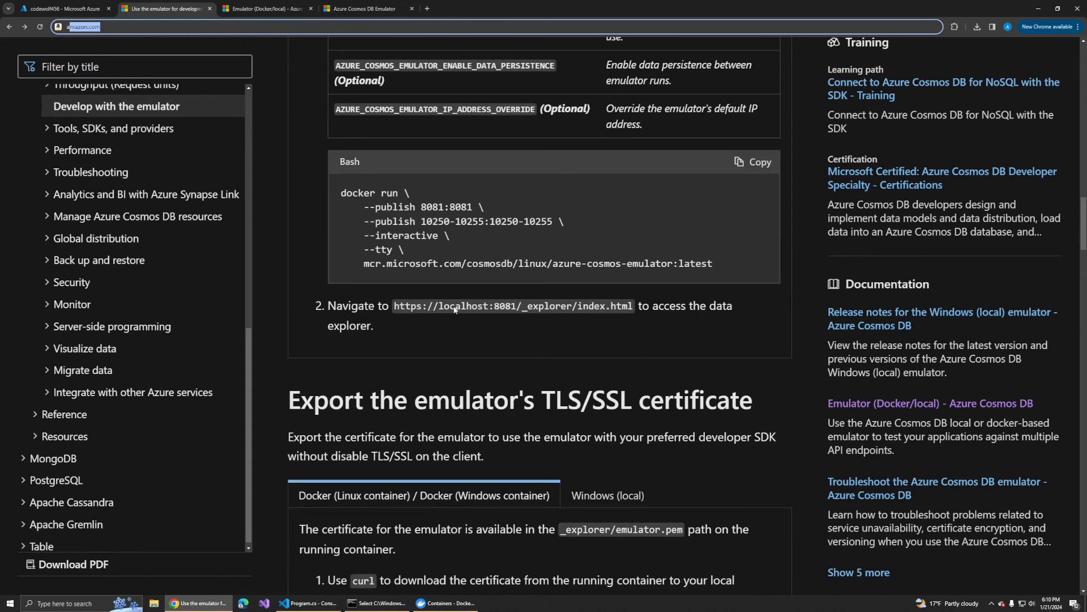
{"action": "scroll", "coordinate": [455, 306], "scroll_direction": "up", "scroll_amount": 4}
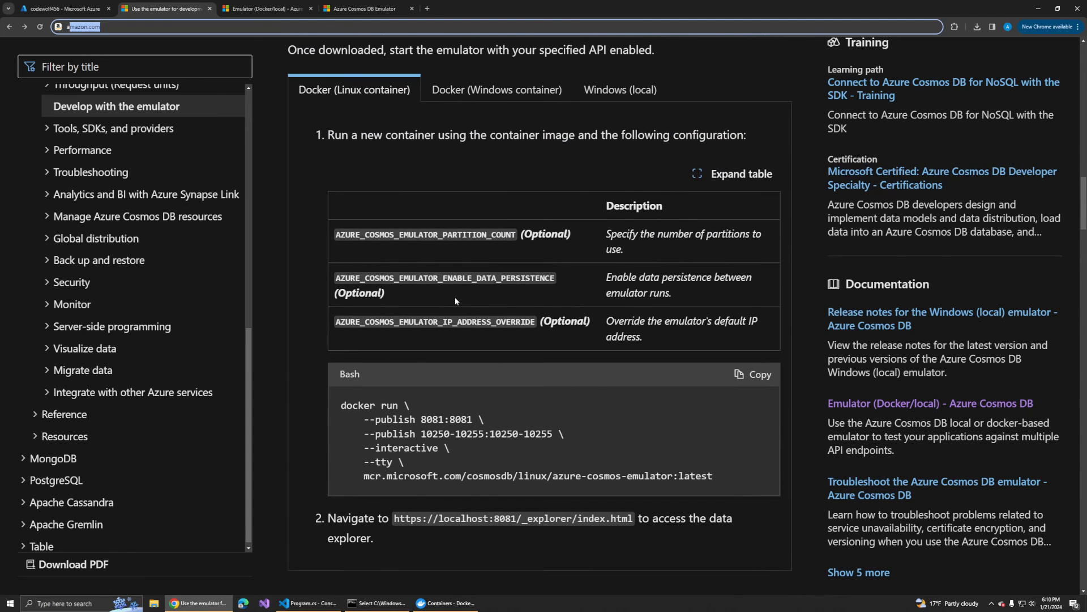
{"action": "scroll", "coordinate": [447, 283], "scroll_direction": "up", "scroll_amount": 1}
{"action": "scroll", "coordinate": [444, 274], "scroll_direction": "up", "scroll_amount": 5}
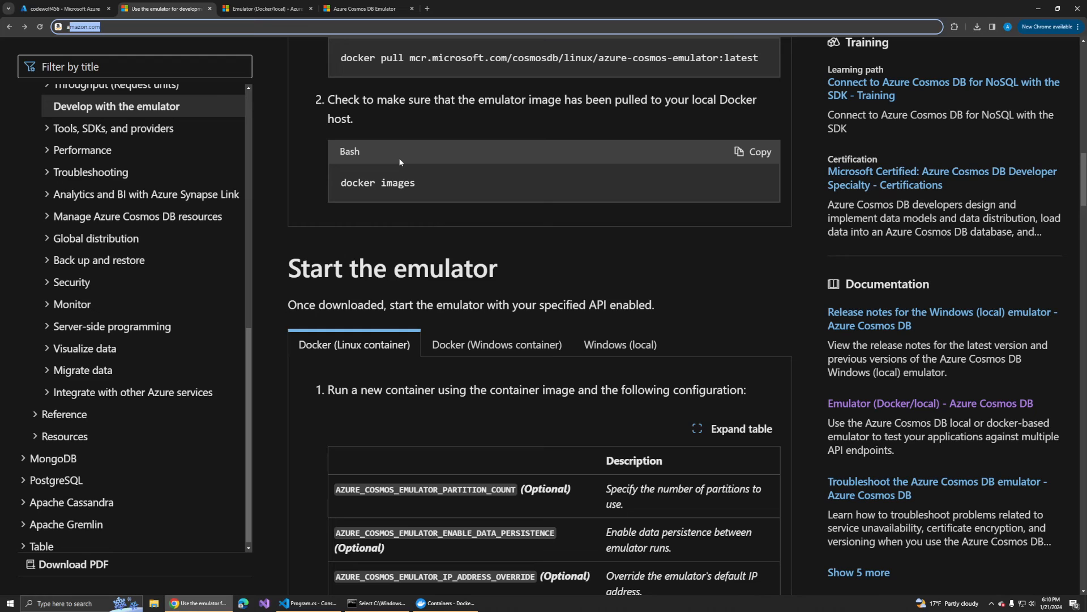
{"action": "scroll", "coordinate": [400, 152], "scroll_direction": "up", "scroll_amount": 2}
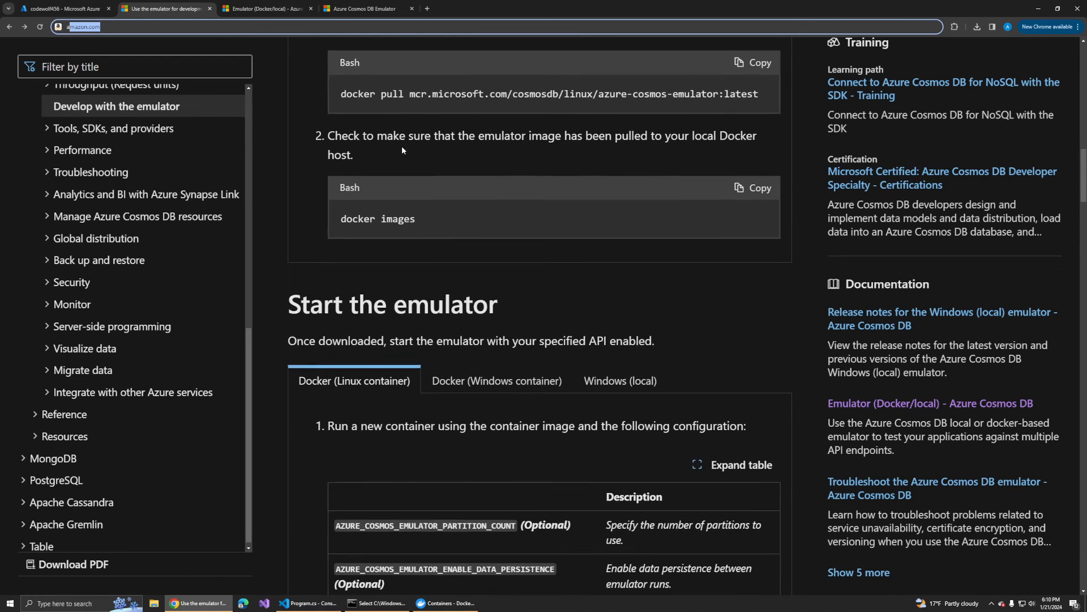